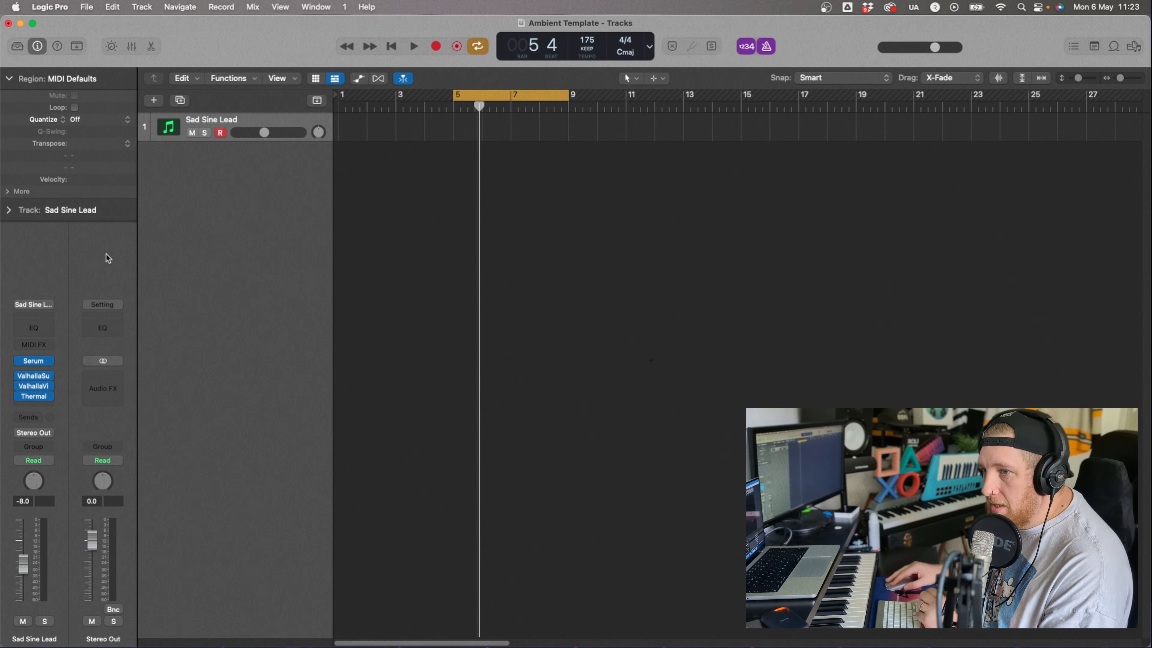
Step: Review the Supermassive, VintageVerb and Thermal effect settings on the Sad Sine Lead track
click(34, 376)
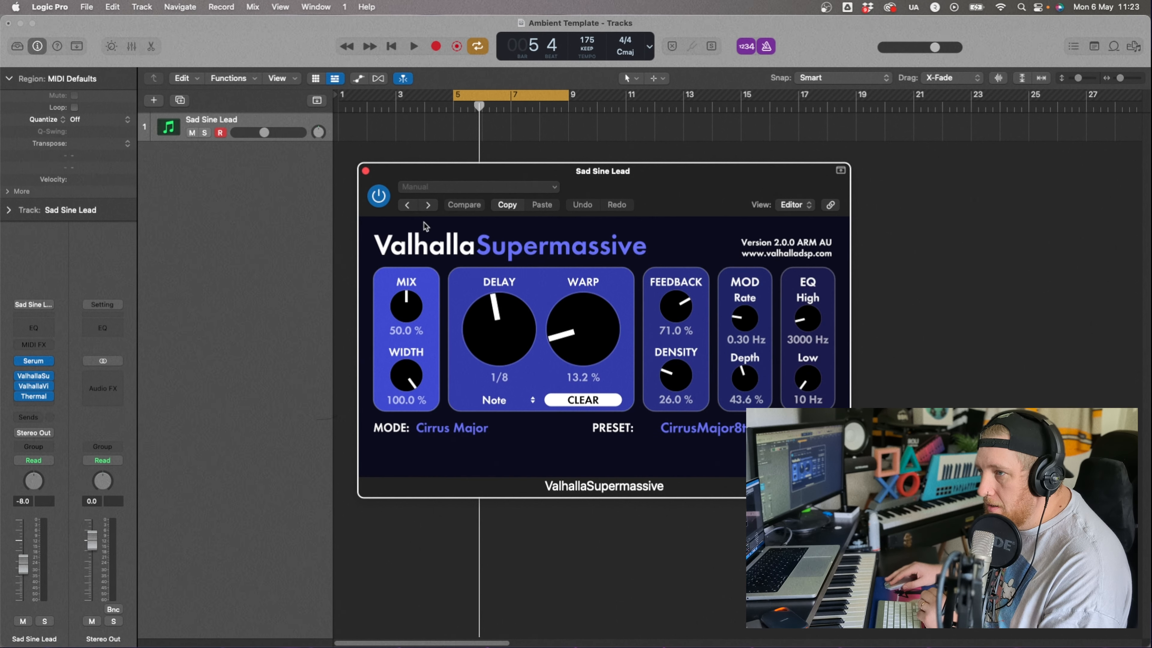
click(366, 171)
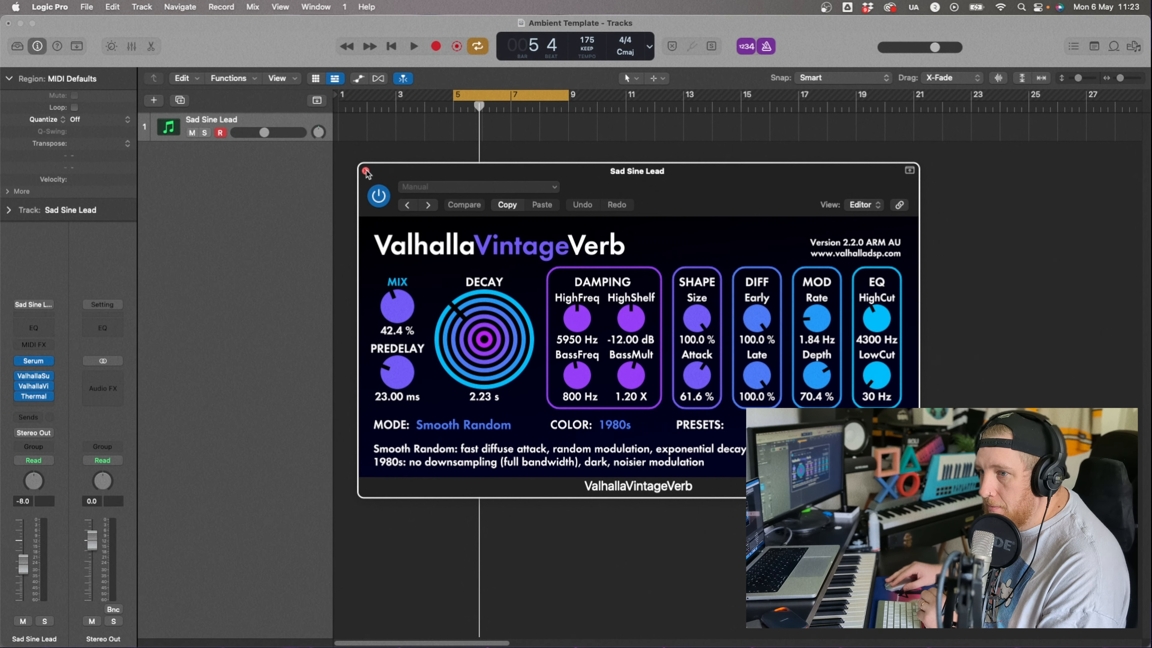
click(366, 172)
click(33, 397)
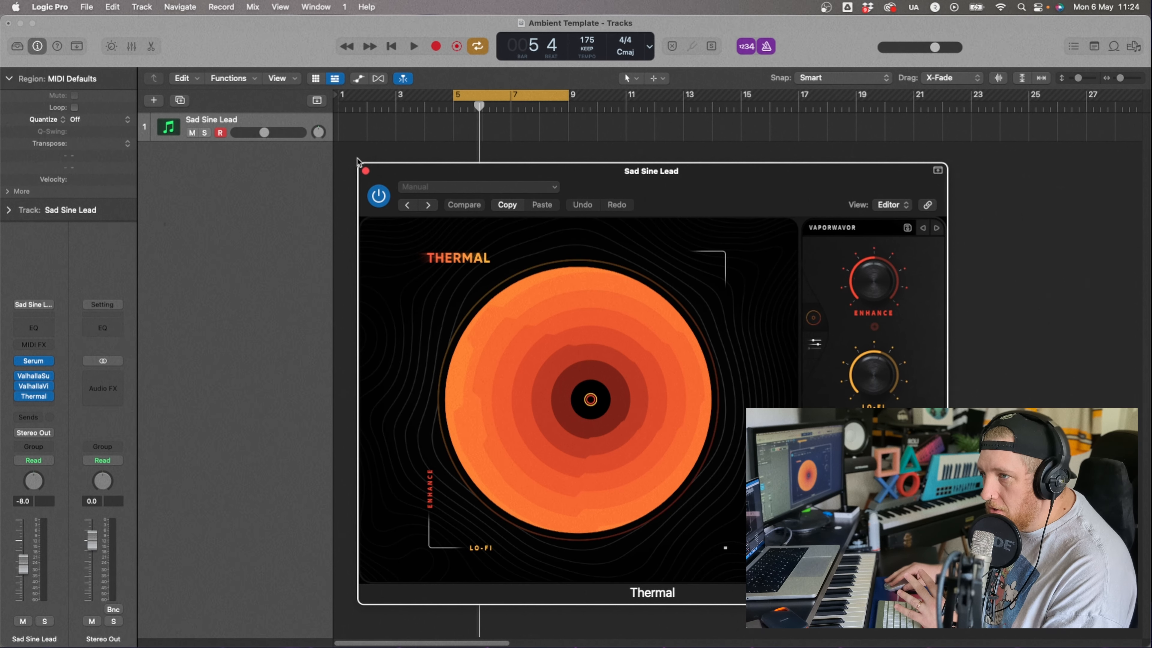
click(365, 171)
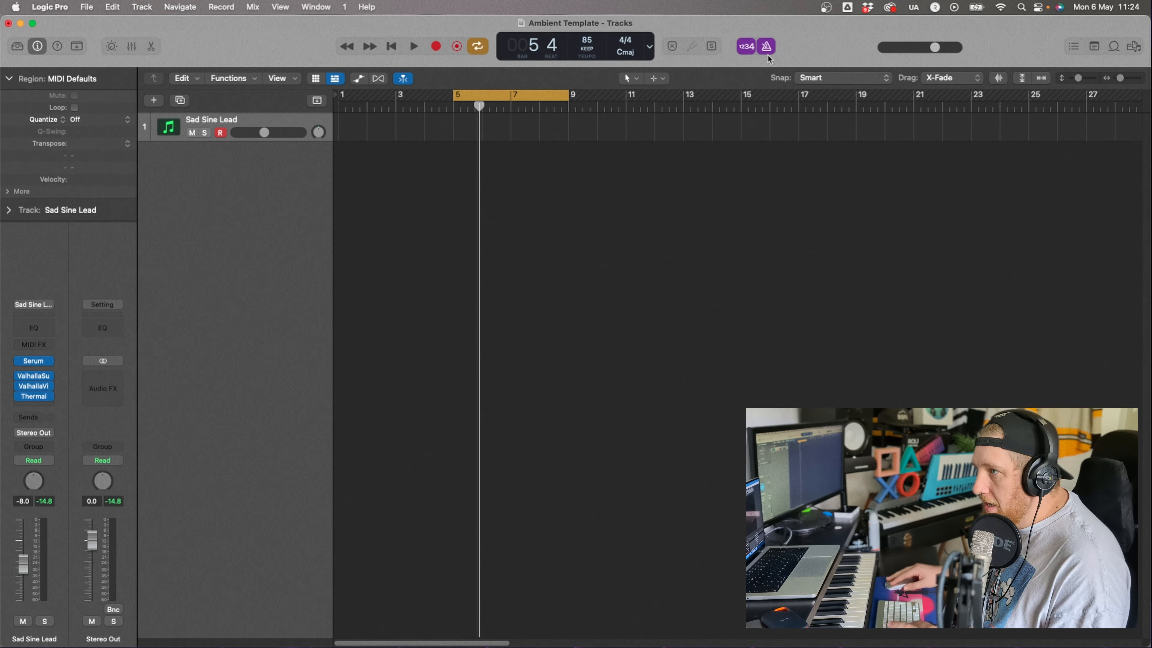
Step: Record a melody on the Sad Sine Lead track from bar 5, quantize its notes to 1/16 Note and play it back
key(space)
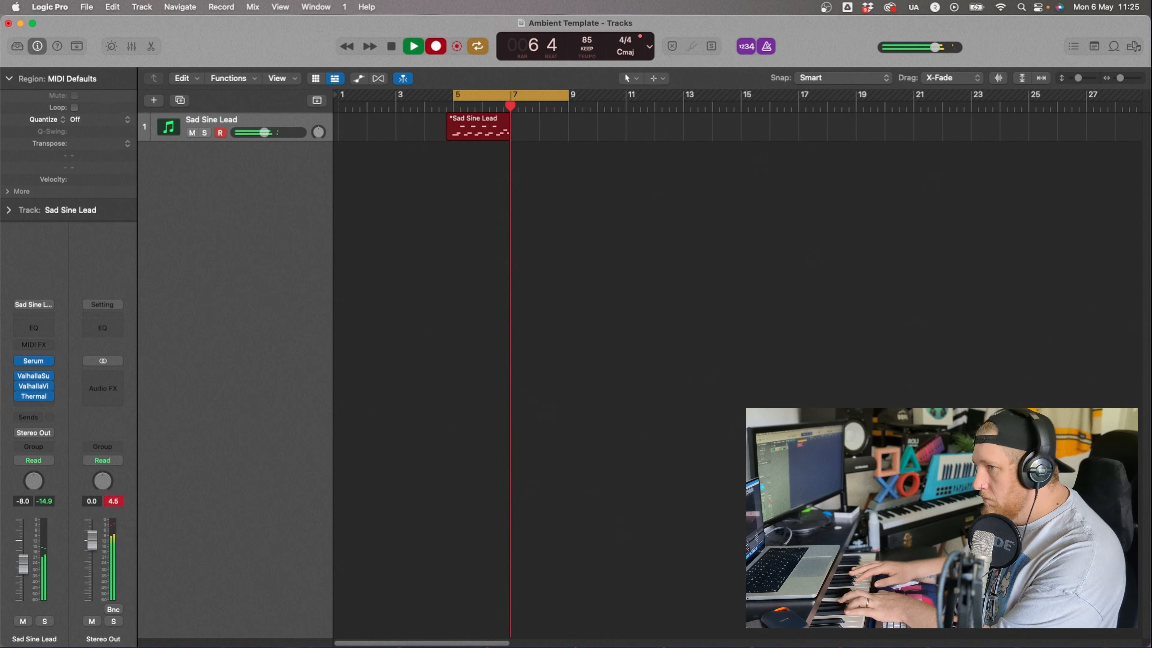
key(space)
key(e)
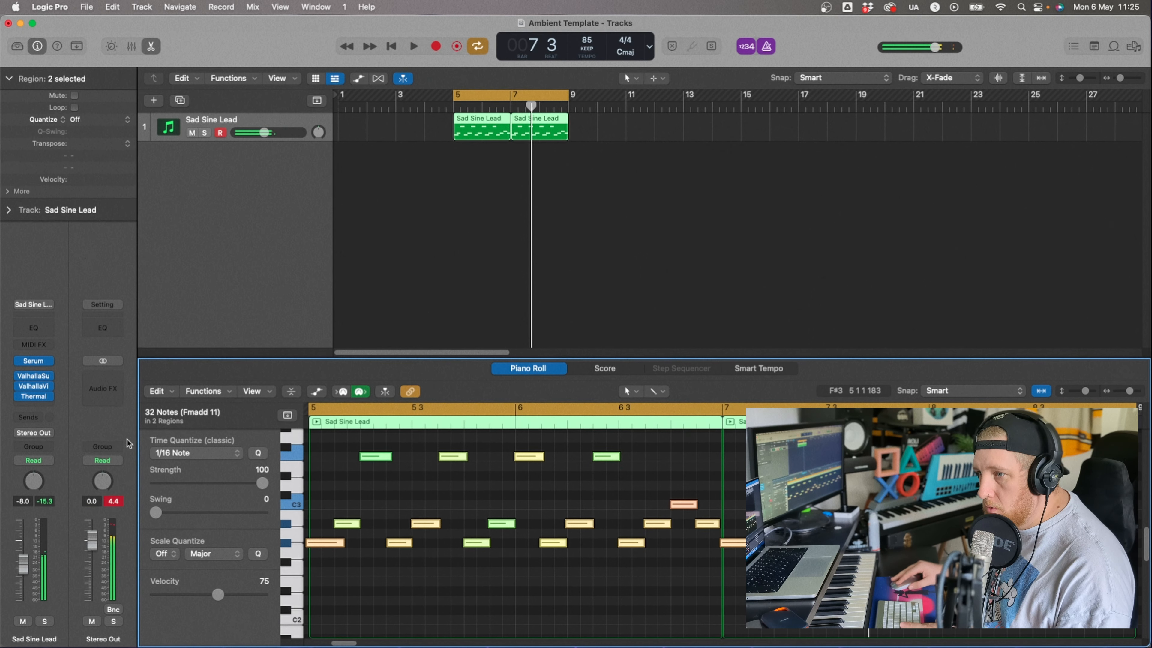
click(179, 454)
click(178, 457)
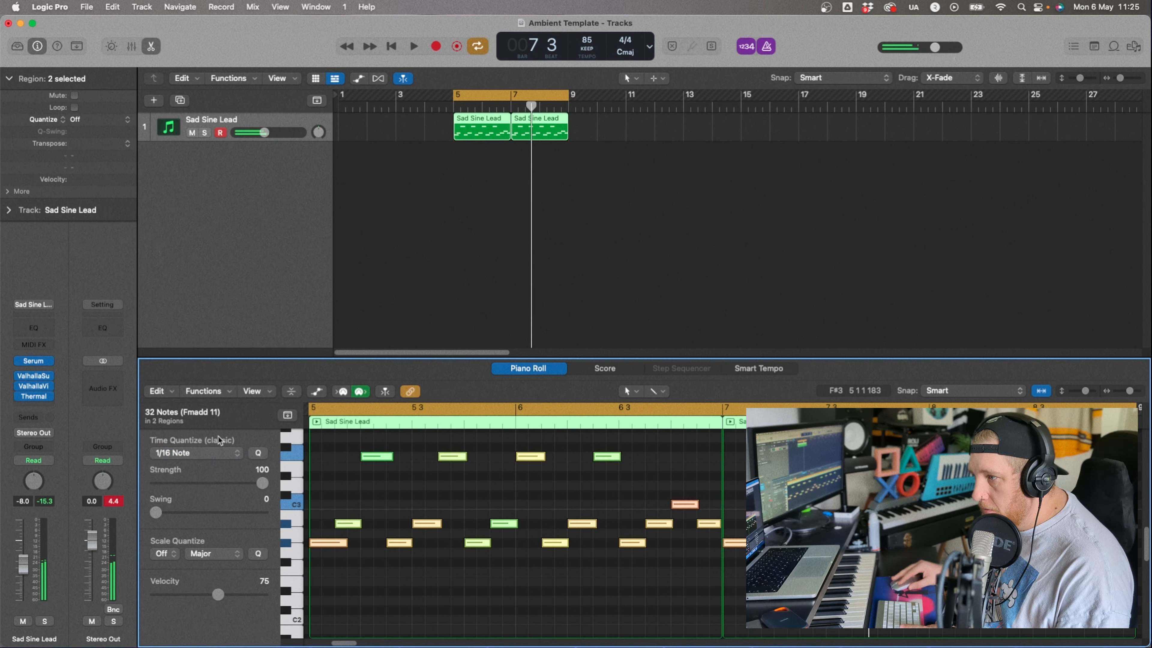
click(787, 255)
key(e)
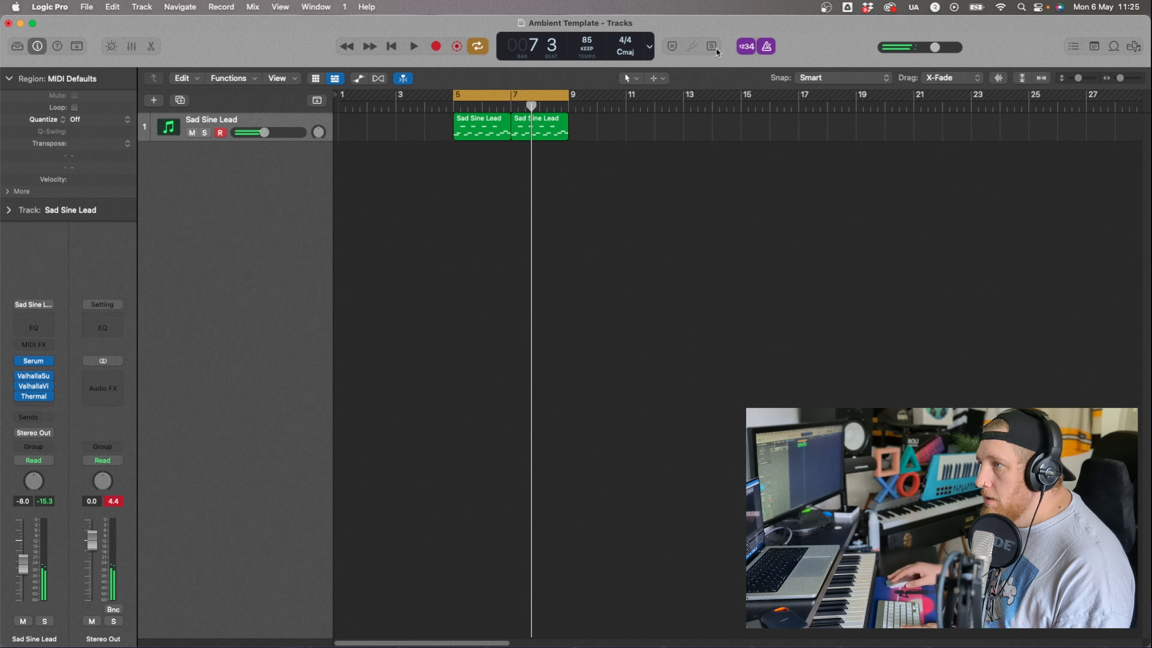
key(space)
key(space)
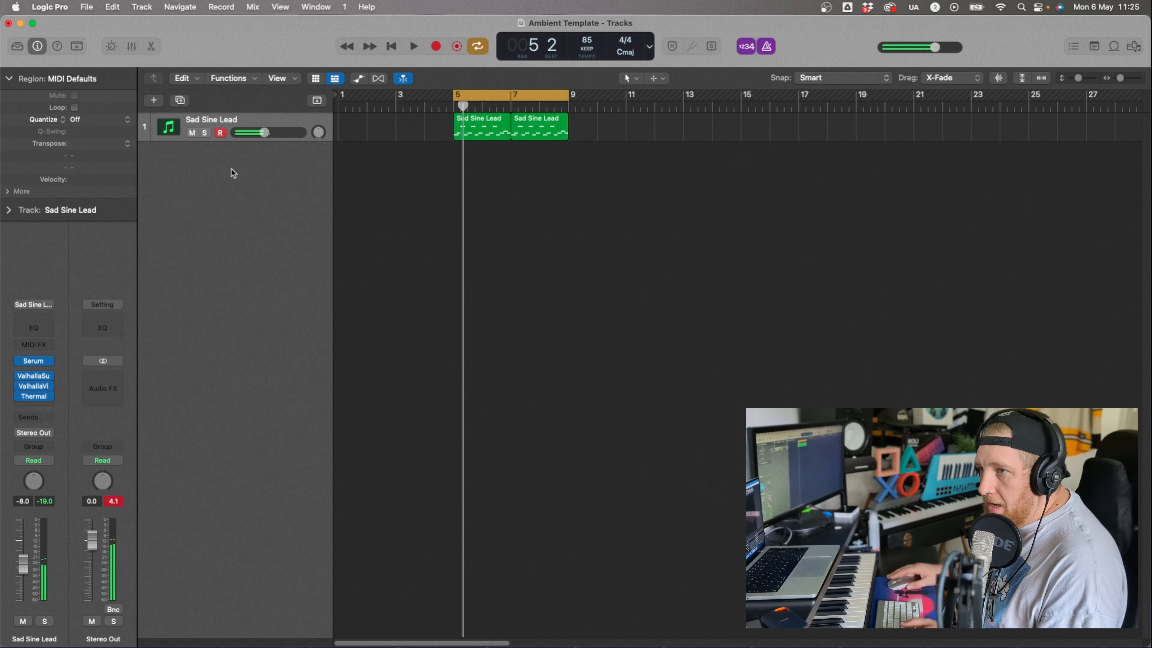
Step: Add a second software instrument track and load Arturia's Pigments synth on it
double_click(232, 171)
click(43, 383)
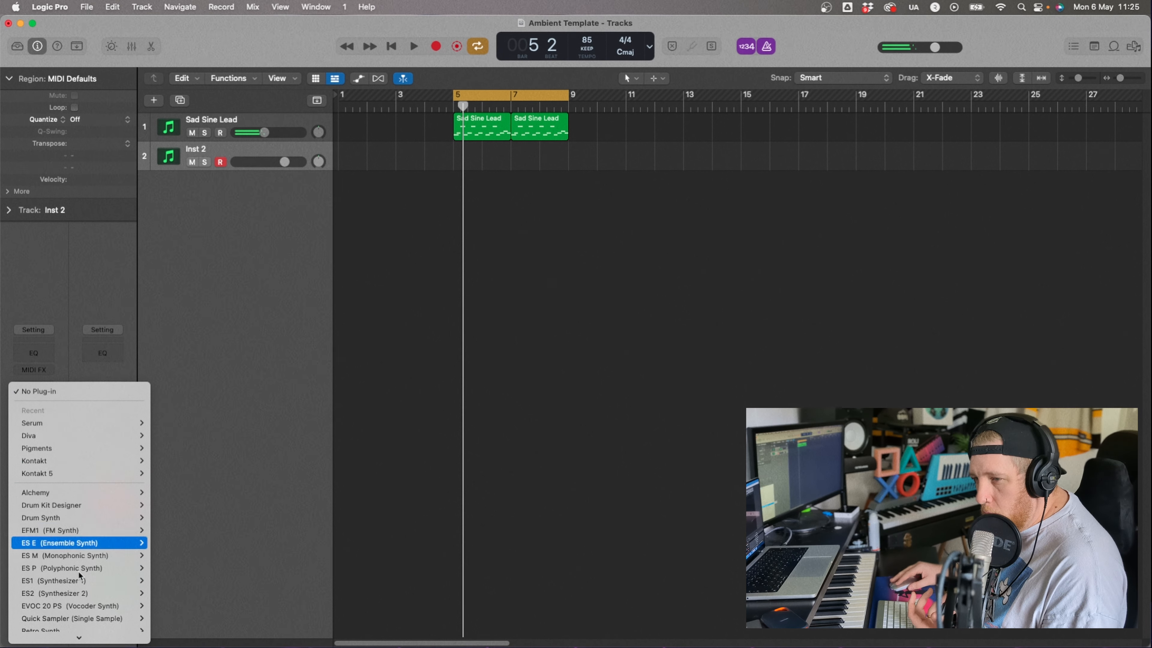
mouse_move(91, 621)
mouse_move(200, 483)
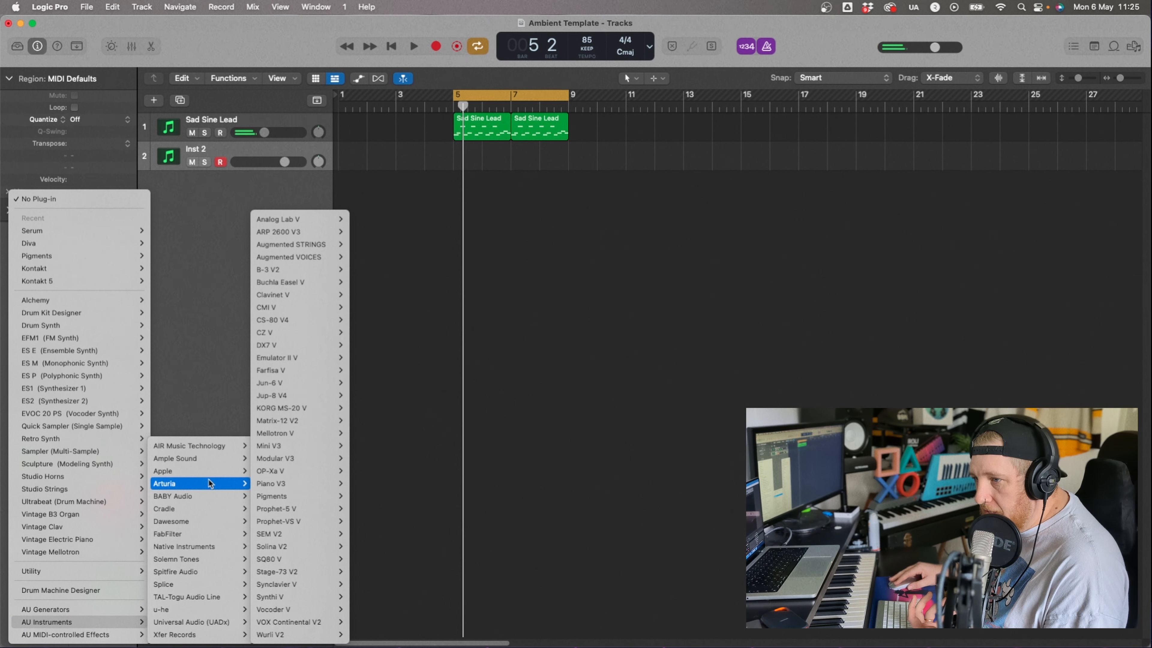
mouse_move(299, 499)
click(364, 496)
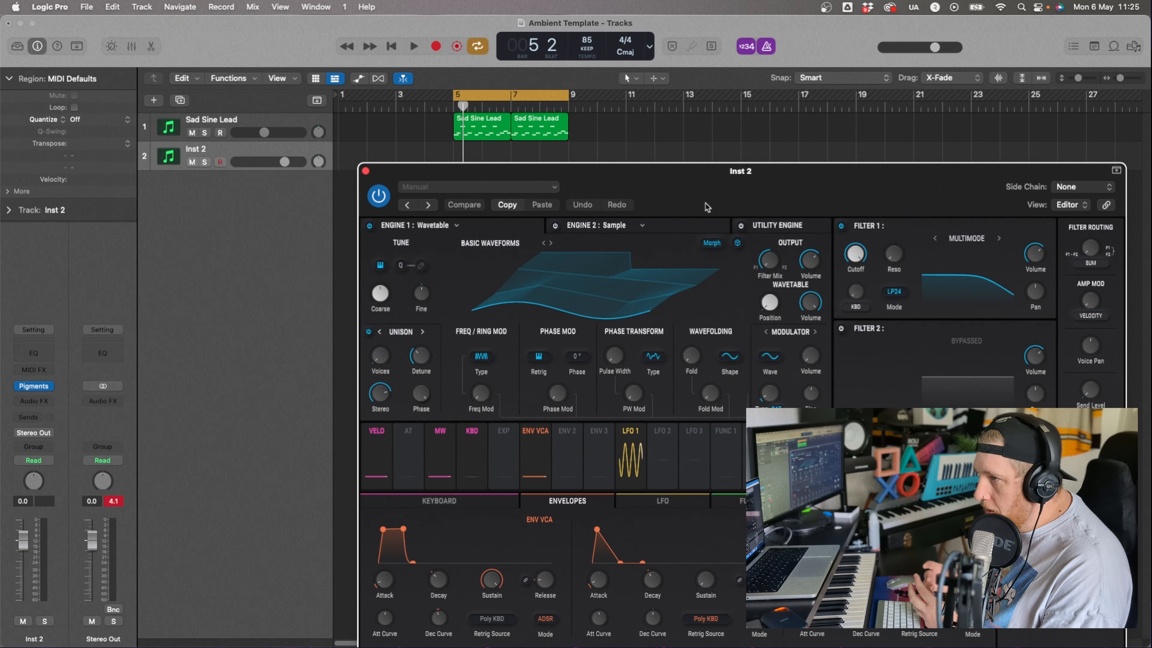
Step: Load the Cozy Warm Sub Bass preset from the LOOM sound bank in Pigments, with the bank's presets sorted by type
drag(804, 209, 690, 93)
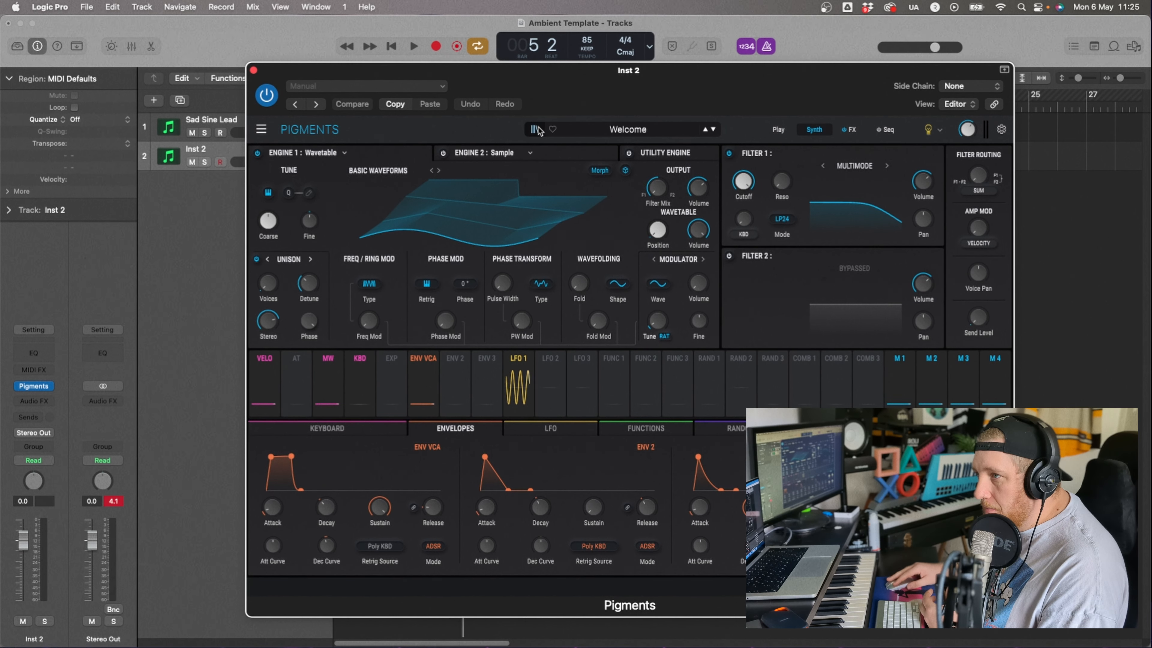
click(535, 129)
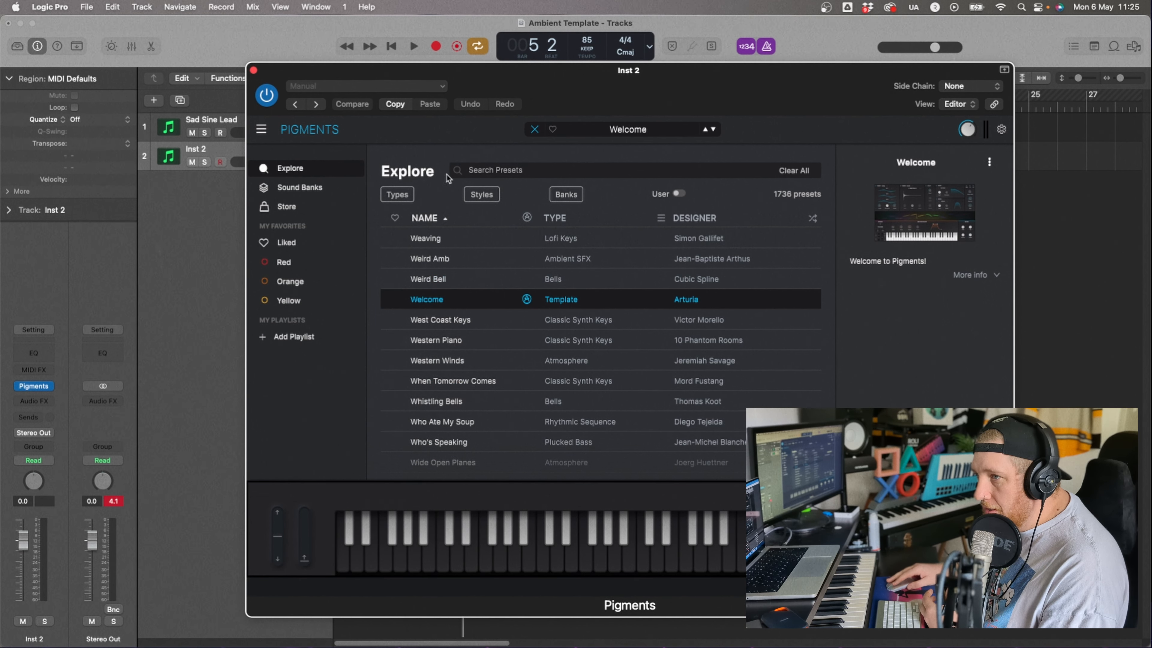
click(291, 188)
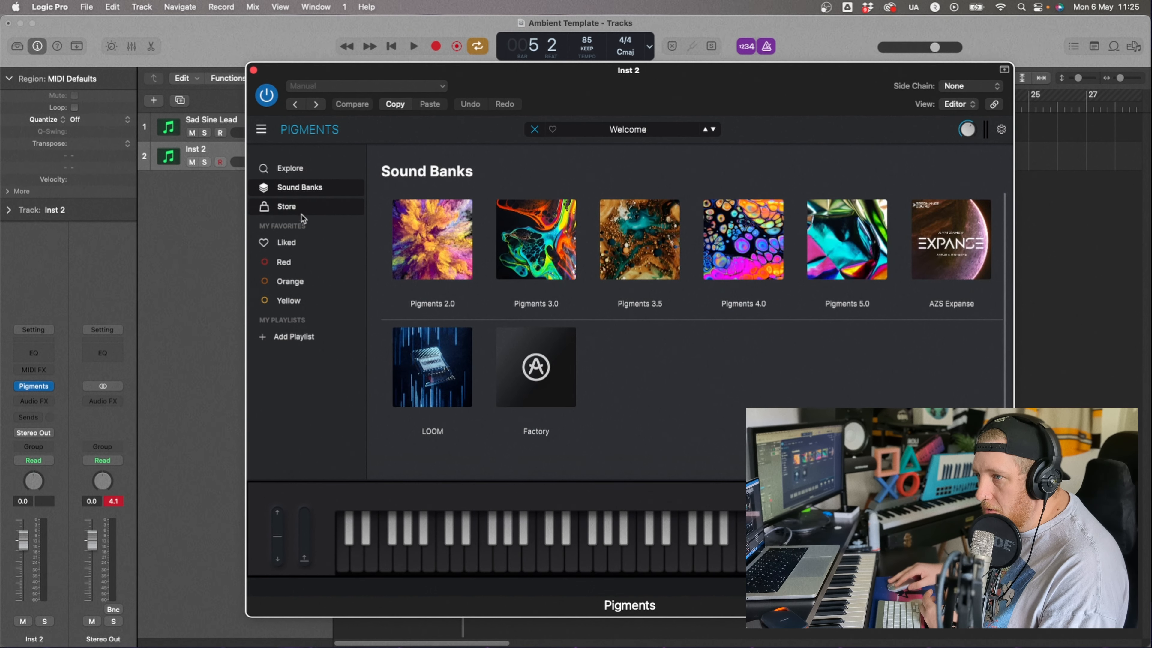
click(421, 392)
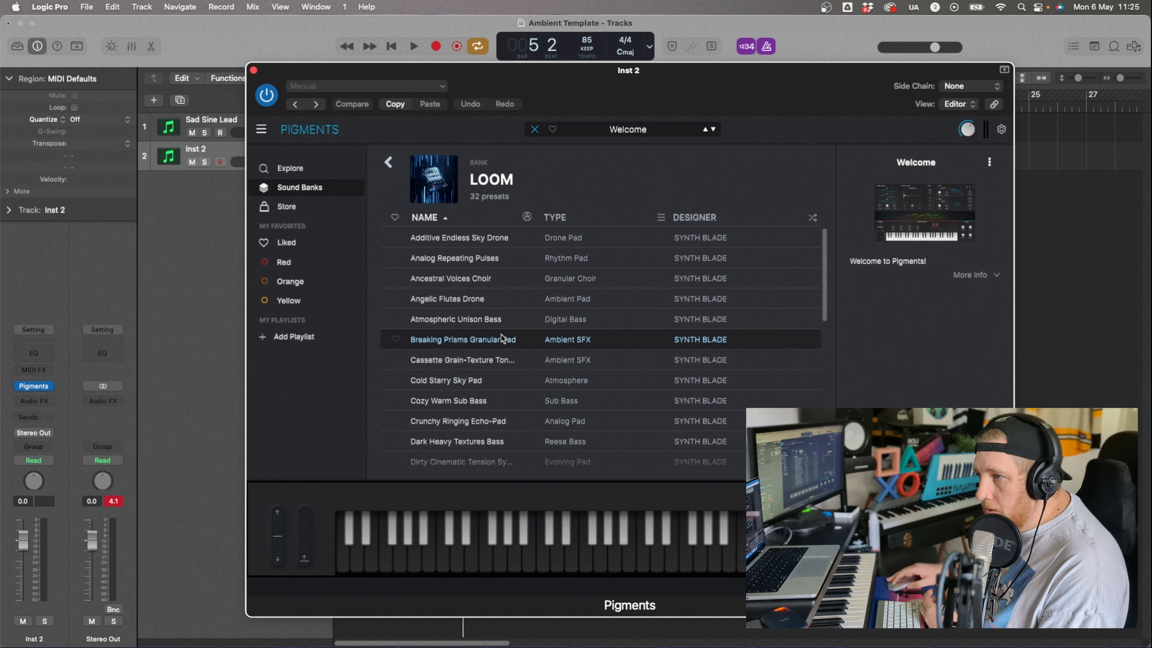
scroll(503, 336, down, 3)
scroll(499, 339, up, 3)
click(576, 216)
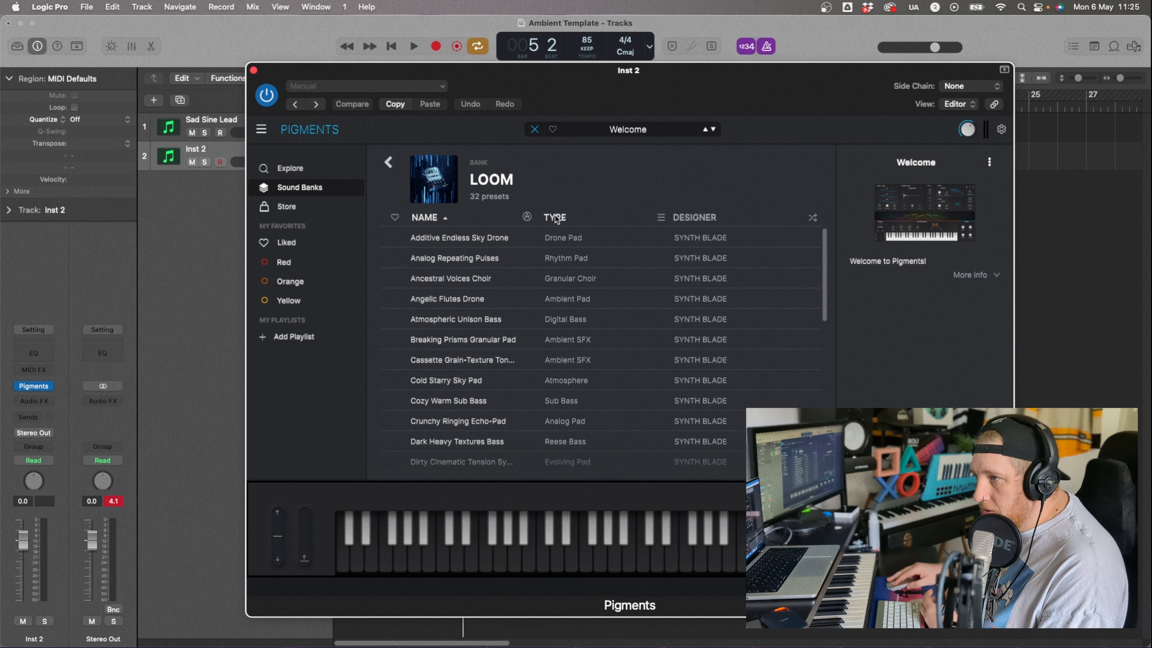
click(454, 241)
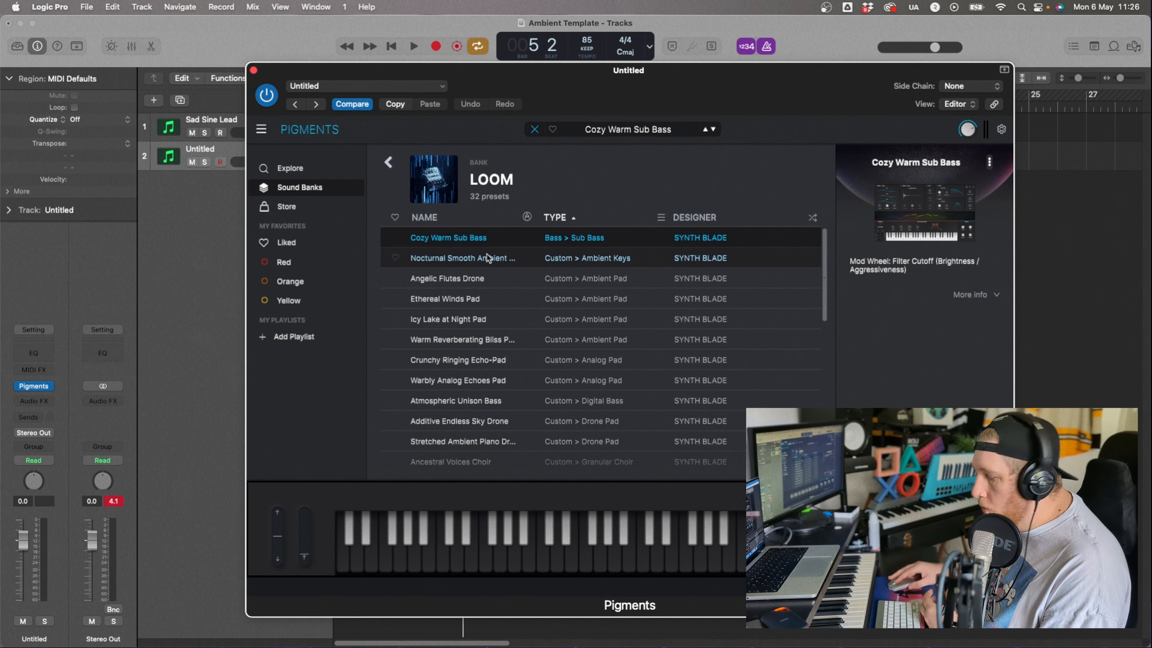
Step: Record a sub bass part on the Pigments track over bars 5 to 9 and quantize its notes to 1/16 Note
key(v)
key(space)
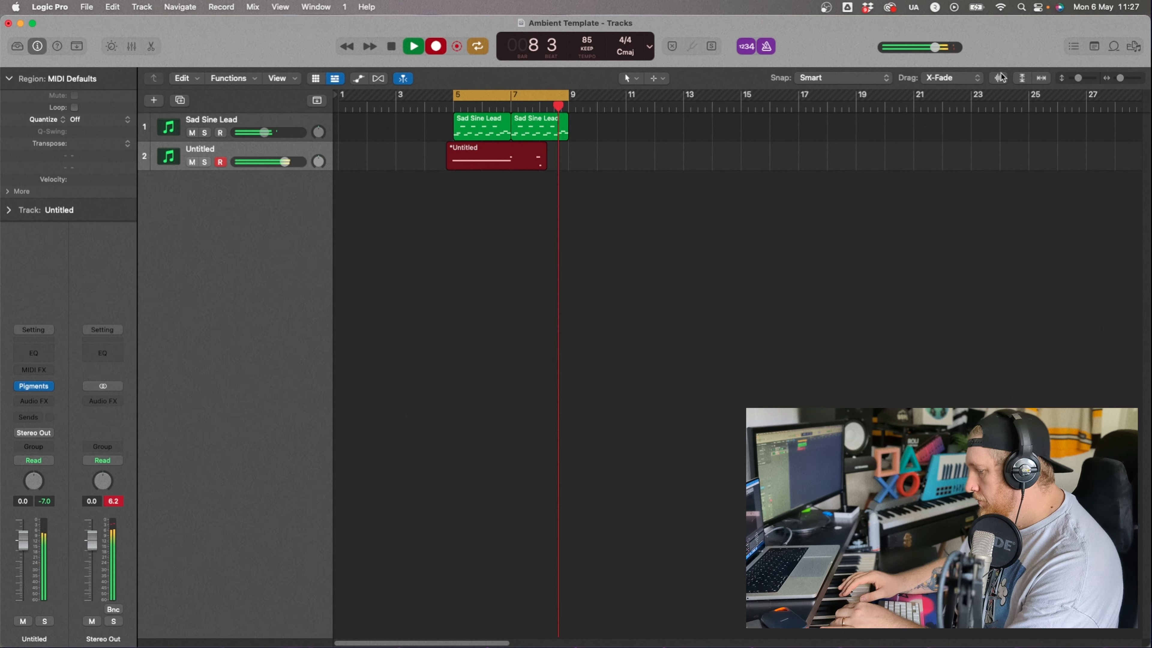
key(space)
key(p)
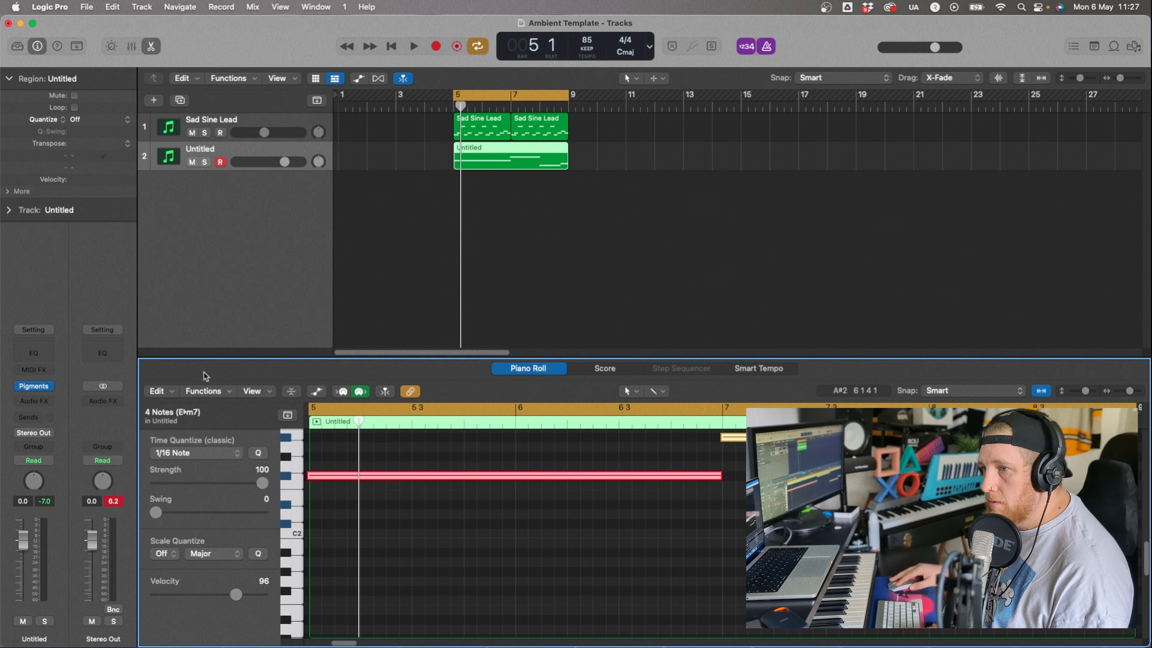
click(172, 449)
click(181, 458)
key(p)
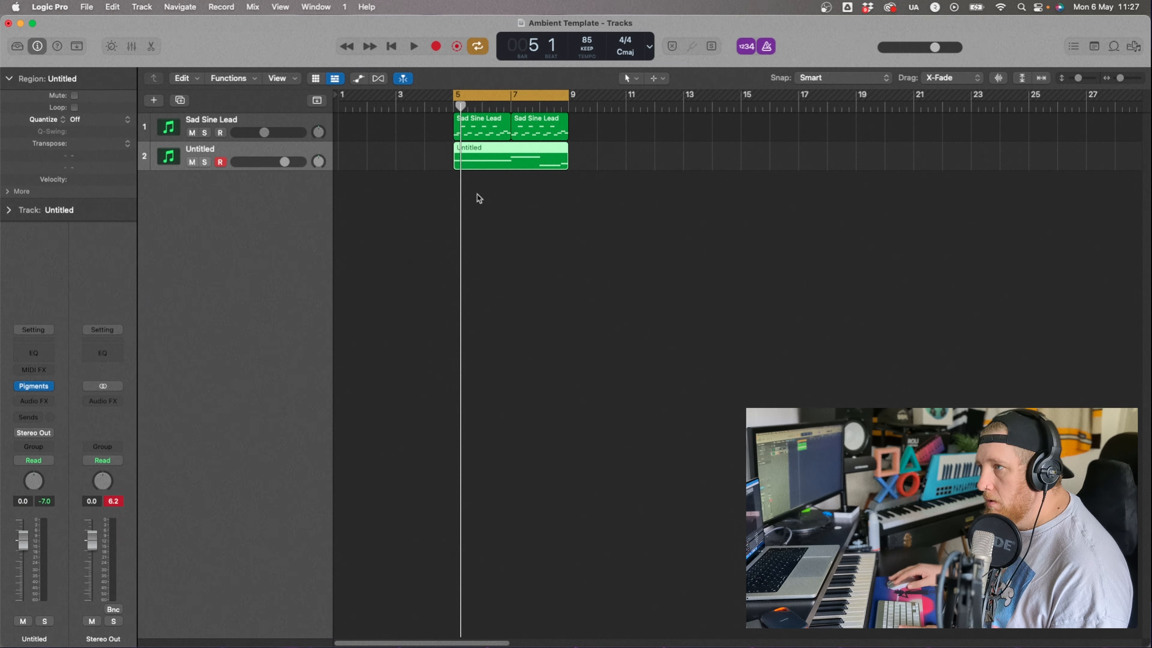
Step: Lower the bass track to -2.2 dB and add a Channel EQ with a 58 Hz, 36 dB/Oct low cut and a 3920 Hz high cut
key(space)
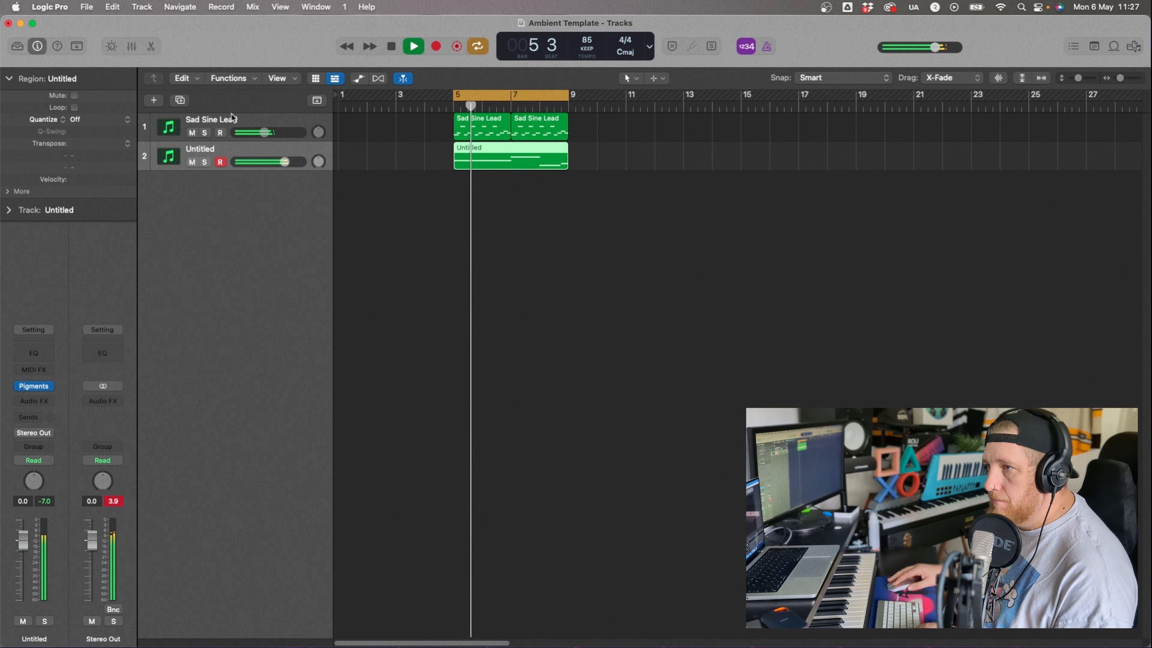
drag(285, 162, 278, 162)
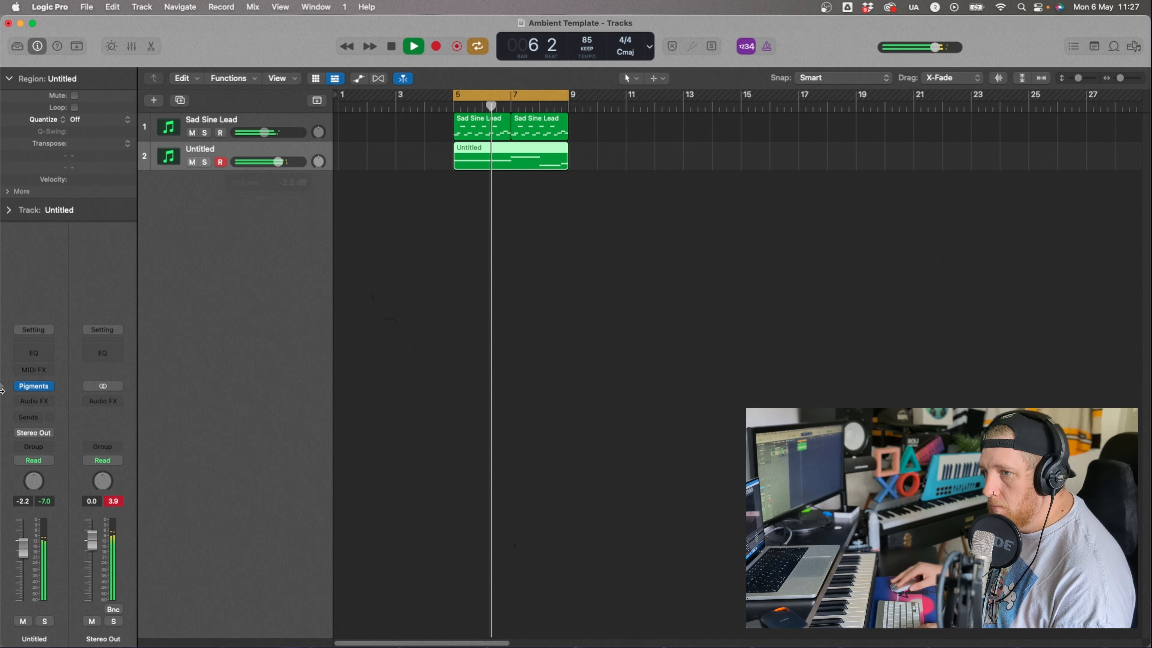
click(33, 353)
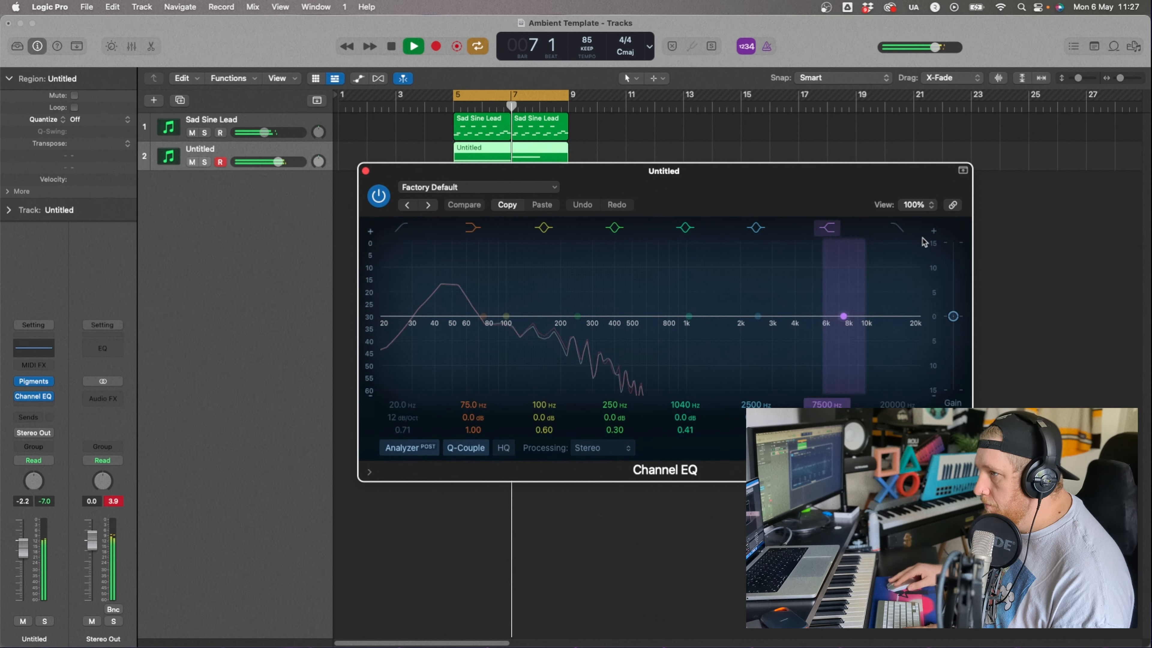
click(897, 226)
drag(916, 316, 793, 330)
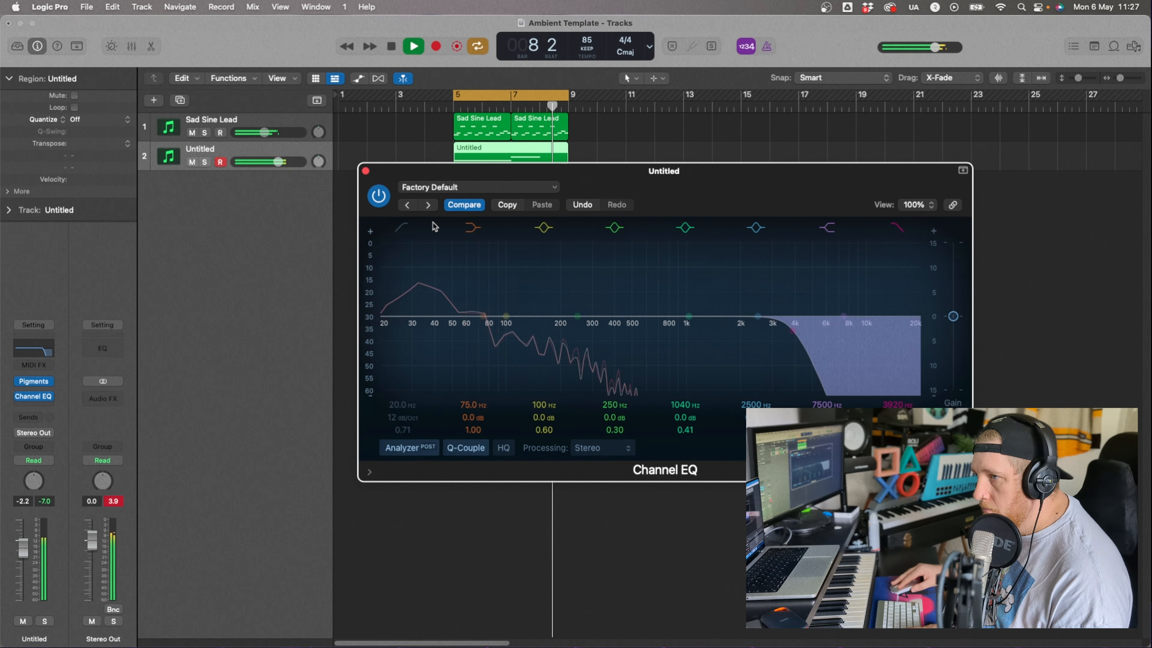
click(403, 227)
drag(401, 418, 399, 377)
key(space)
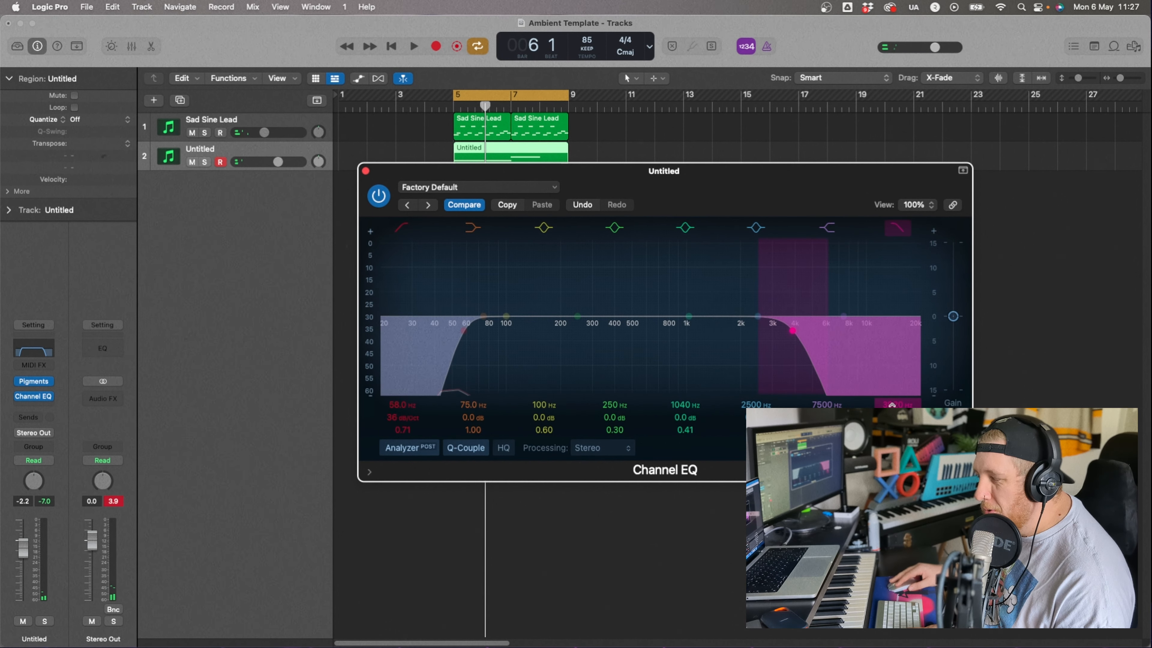
click(365, 172)
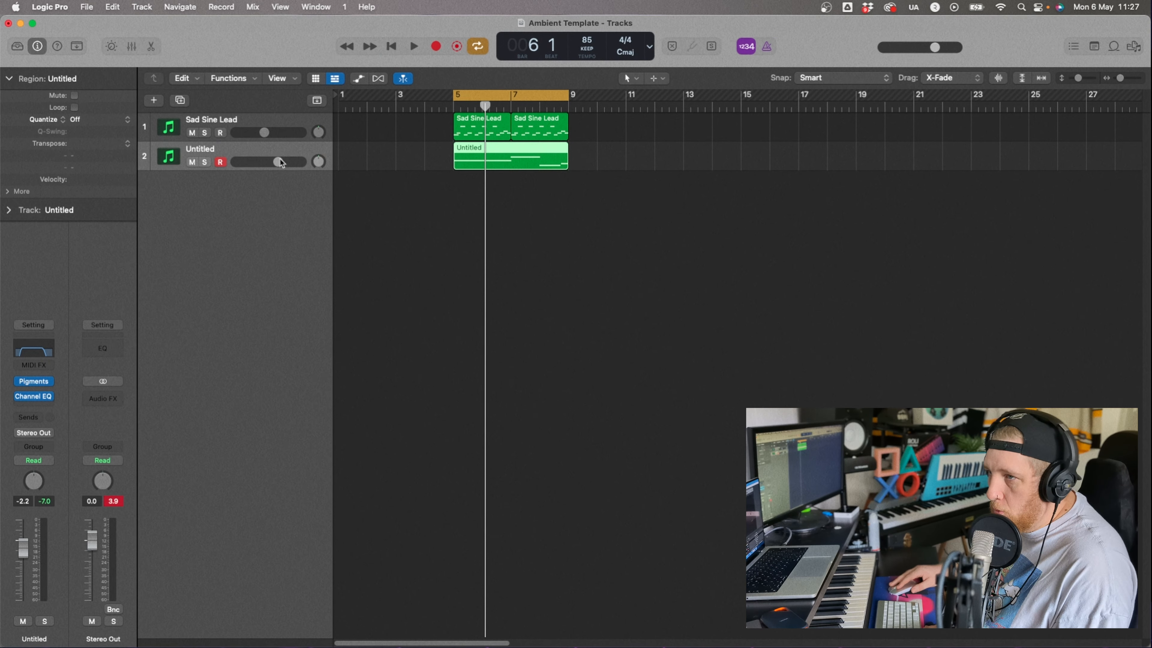
Step: Play the loop and fine-tune the bass track's volume to -2.3 dB
key(space)
drag(285, 162, 278, 162)
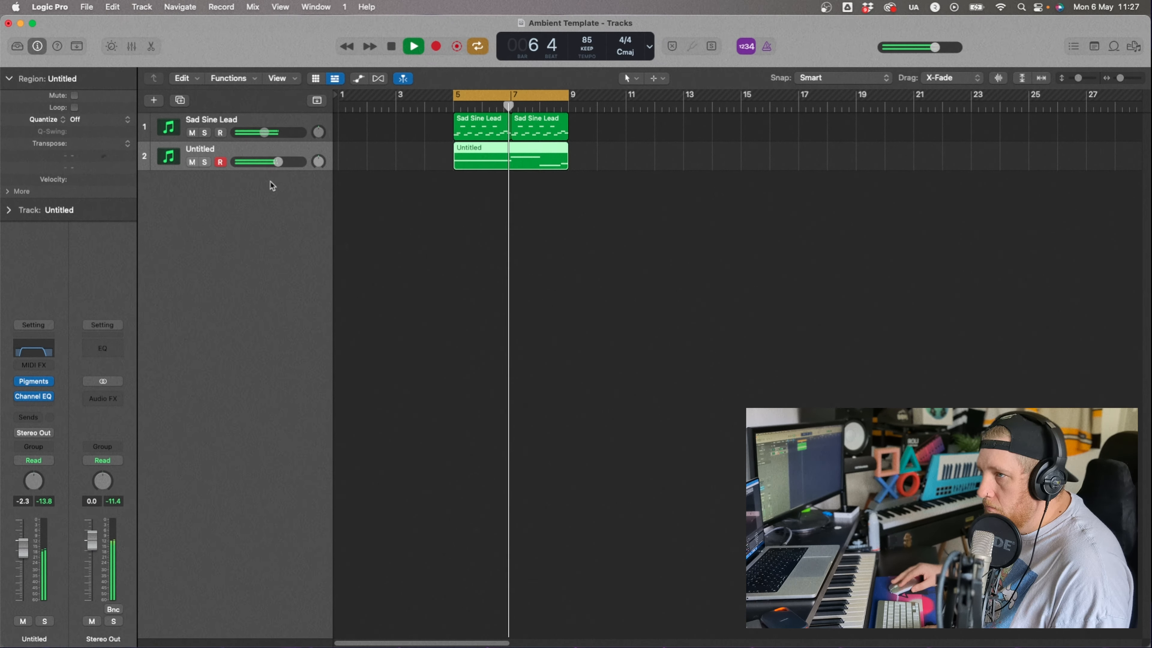
key(space)
Step: Move all the G#2 notes in both lead regions down to F#2 and play back the result
drag(594, 125, 482, 125)
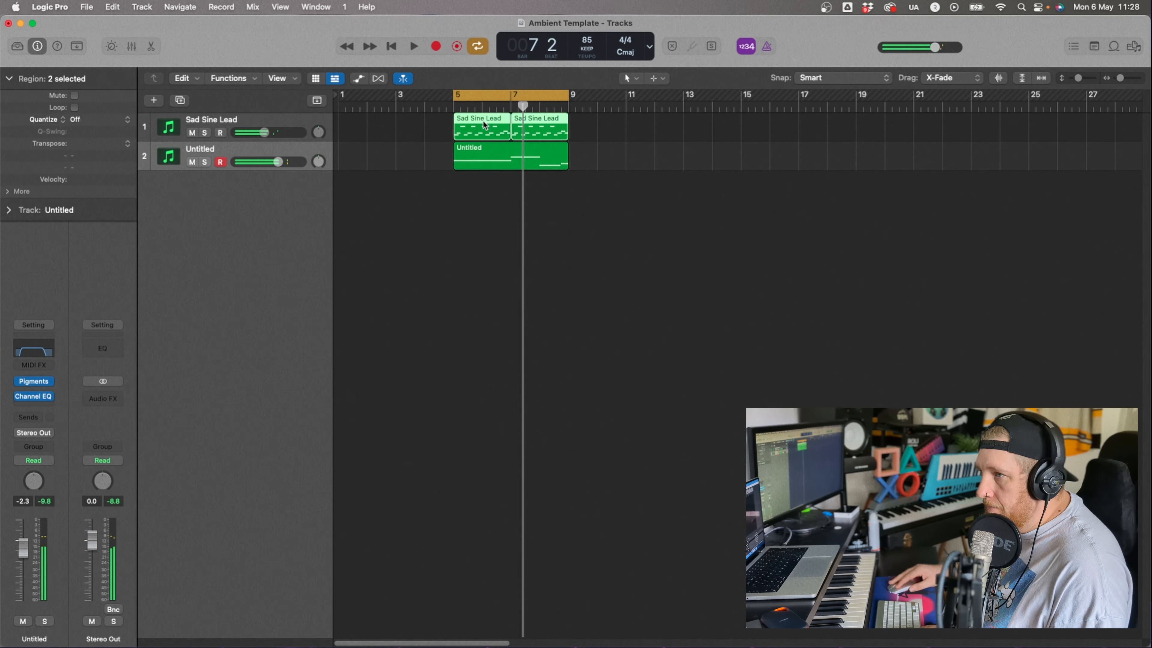
key(p)
scroll(604, 526, down, 3)
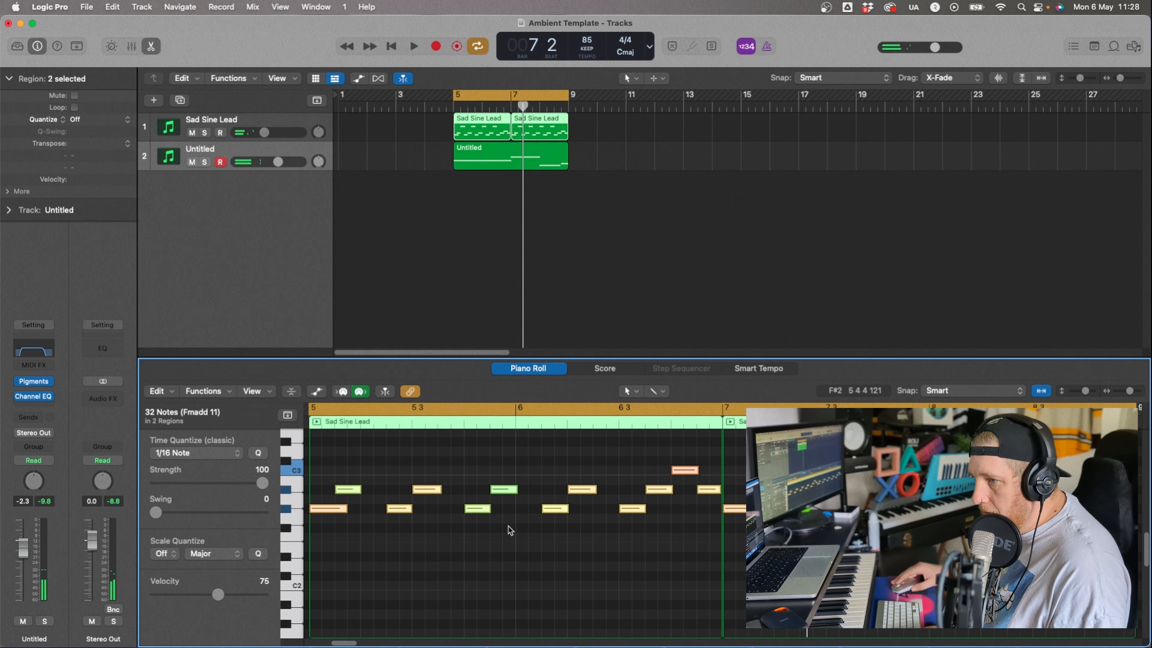
click(284, 508)
drag(328, 508, 321, 528)
key(space)
scroll(417, 538, up, 3)
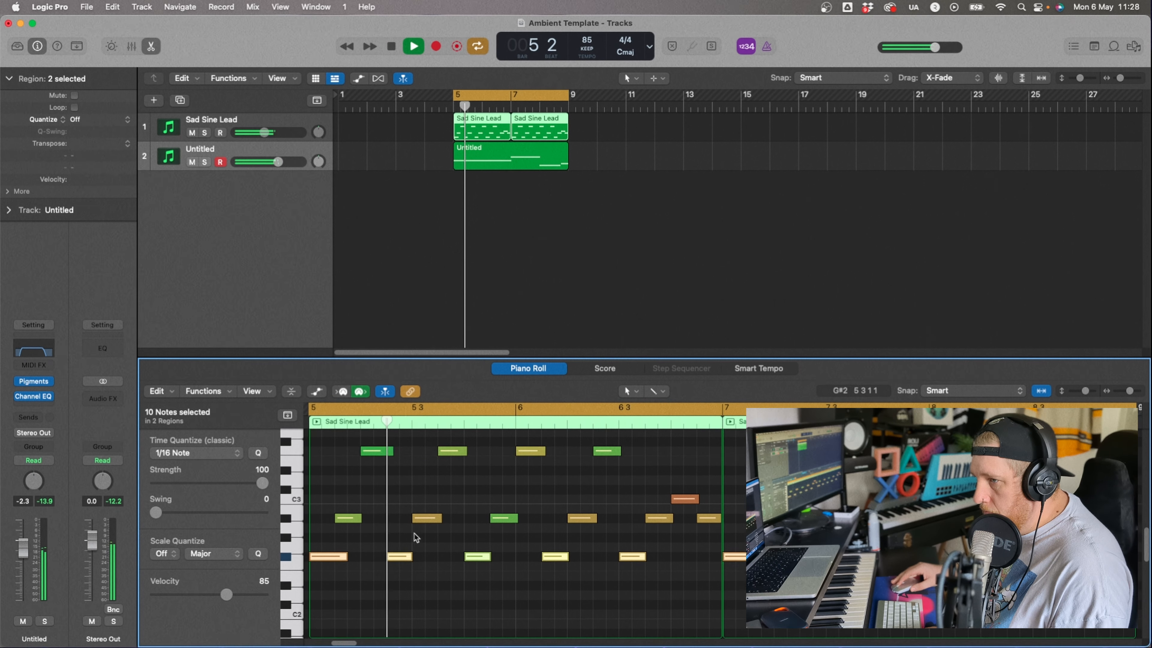
scroll(433, 535, down, 3)
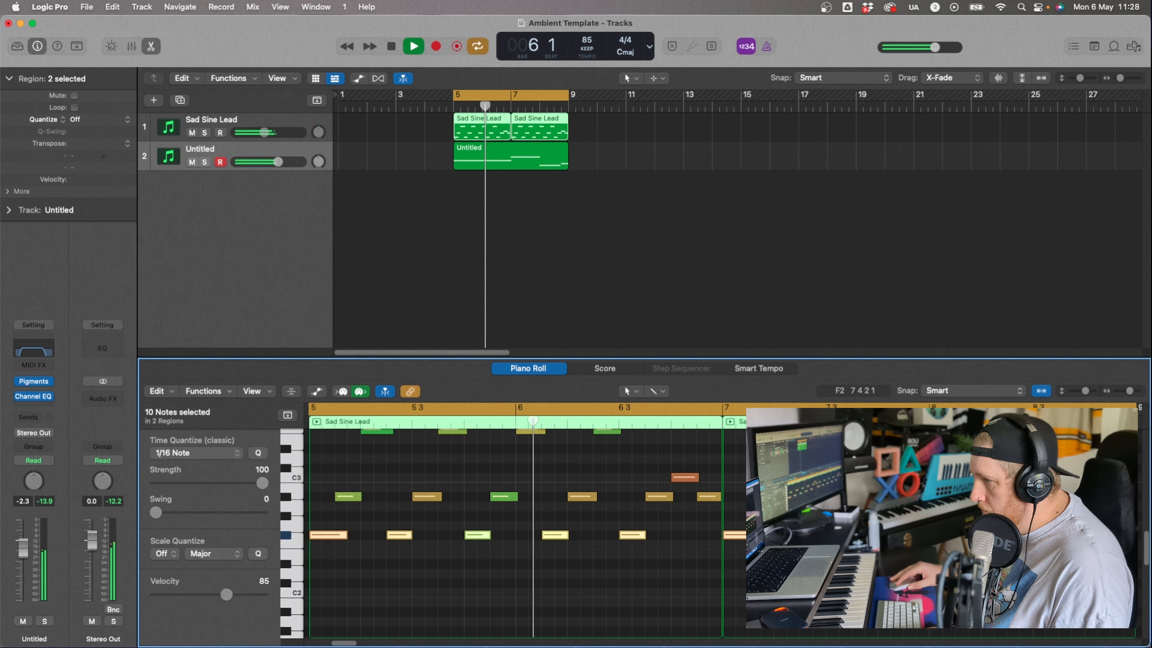
key(space)
Step: Re-pitch the second lead region's lower notes, raising the first ones to A#2 and C#3 and lowering the closing ones to G#2
drag(1062, 554, 749, 488)
drag(1121, 550, 746, 486)
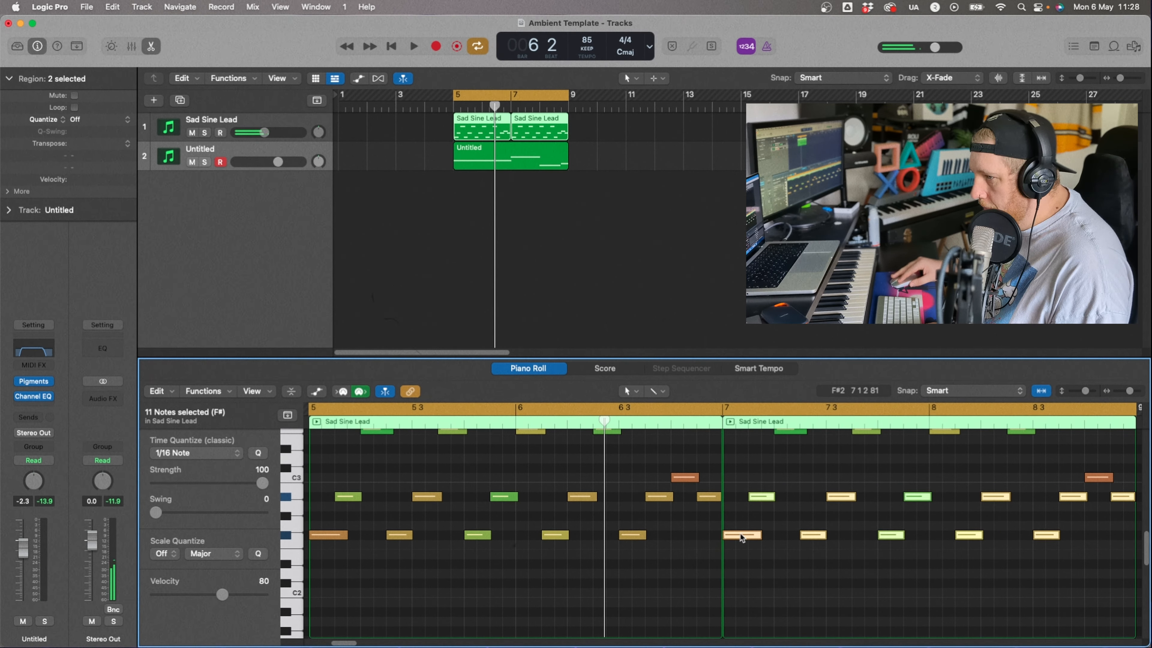
drag(743, 544, 725, 463)
click(751, 475)
key(space)
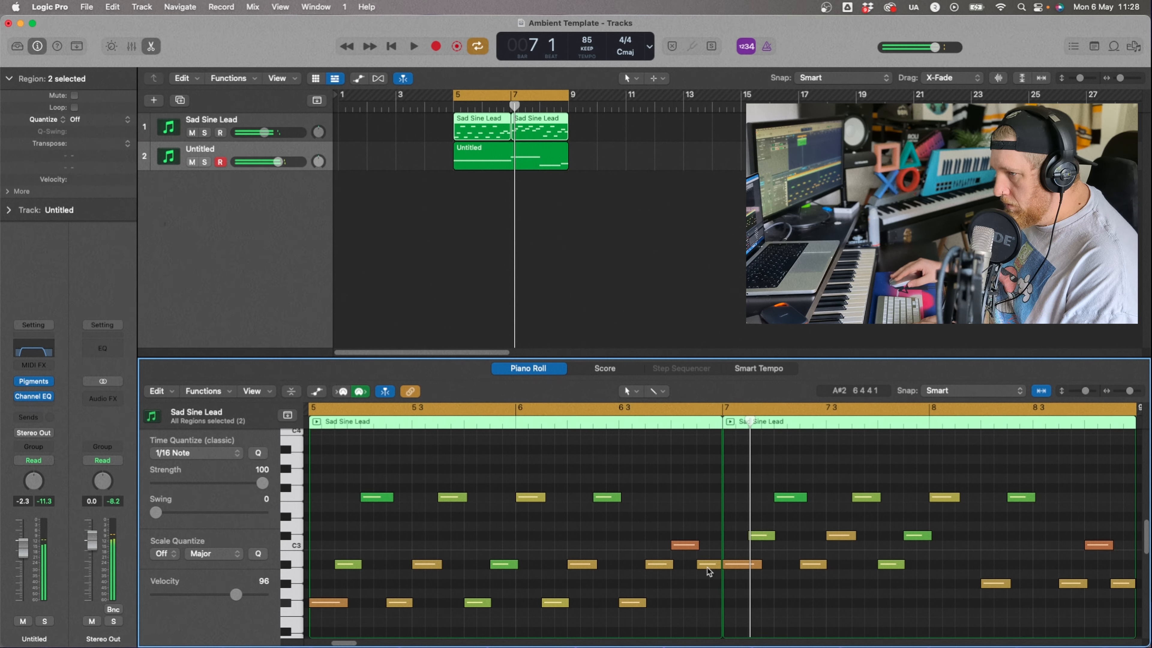
Step: Lower the last note of the first lead region to G#2
drag(709, 565, 710, 583)
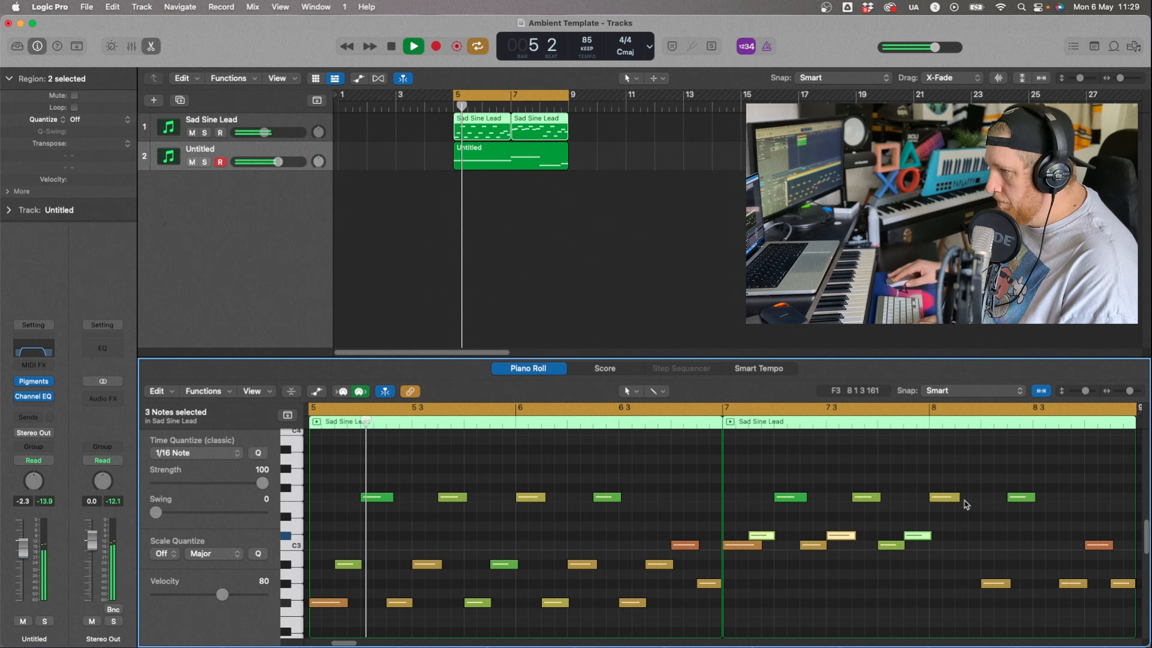
Step: Raise the first two F3 notes in the second Sad Sine Lead region to G#3 and clear the note selection
drag(949, 512, 793, 501)
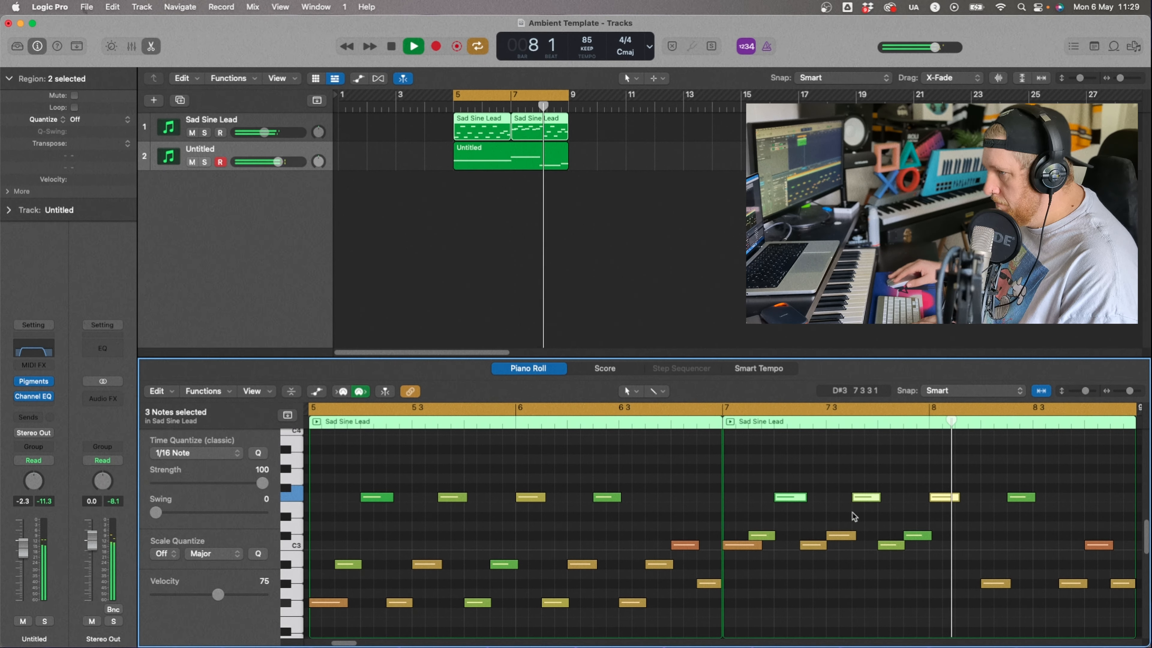
drag(872, 509, 789, 476)
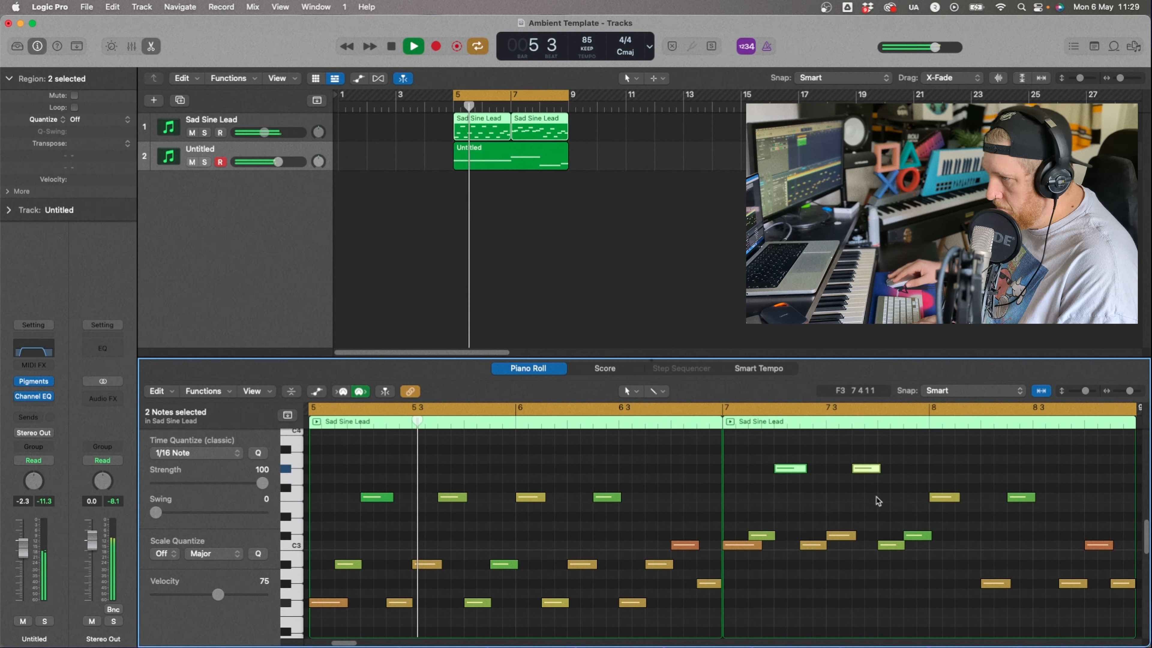
click(908, 504)
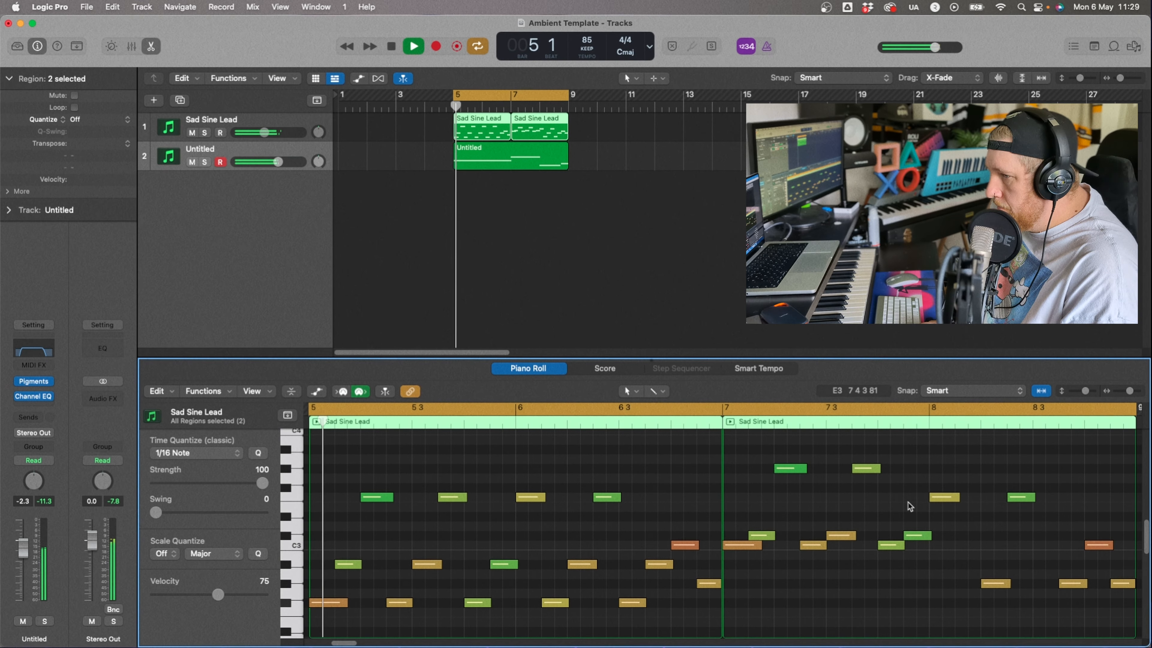
Step: Stop playback and repeat the lead and bass regions once, extending both parts to bar 13
key(x)
key(x)
key(space)
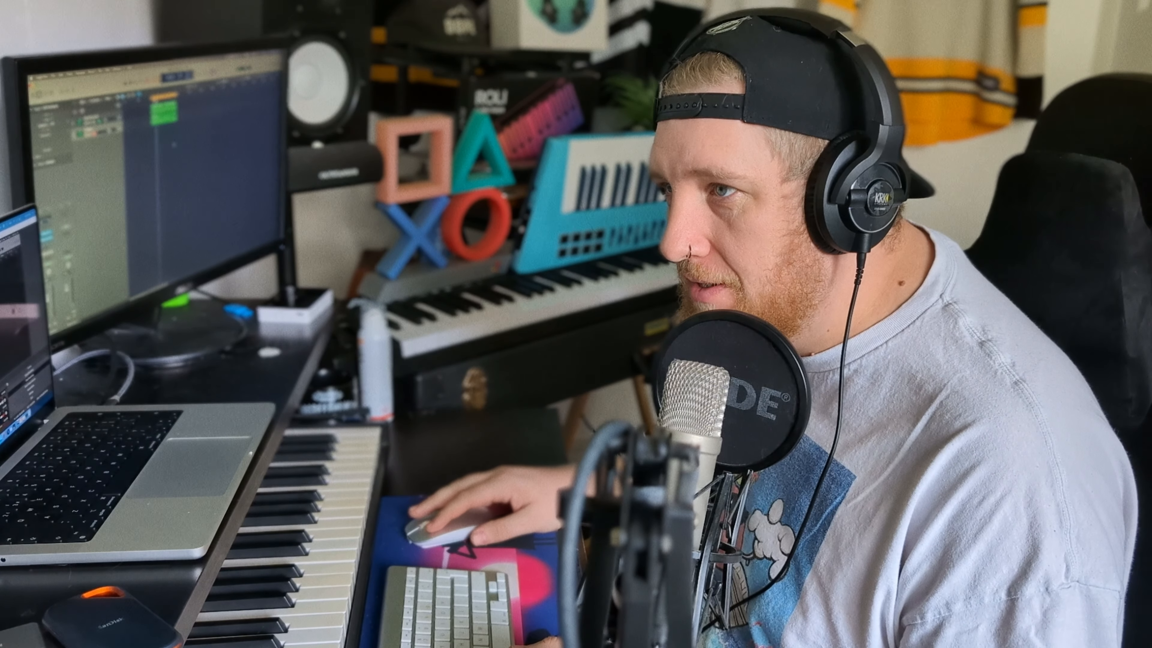
key(super+r)
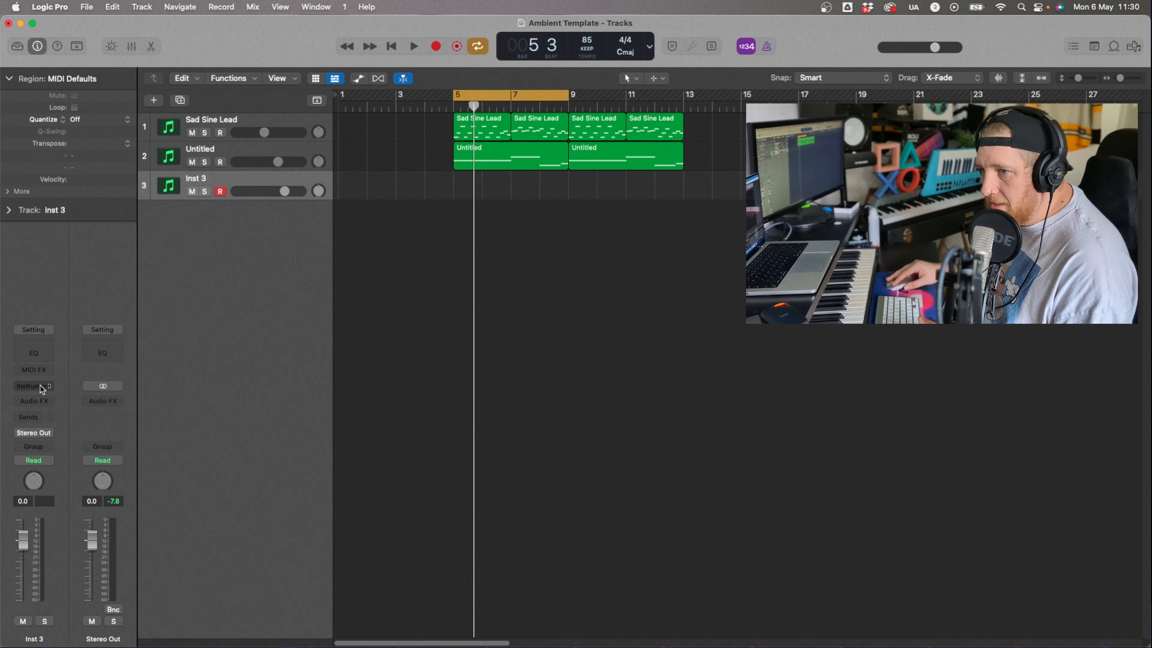
Step: Load the u-he Diva synth as the instrument on the new Inst 3 track
click(41, 385)
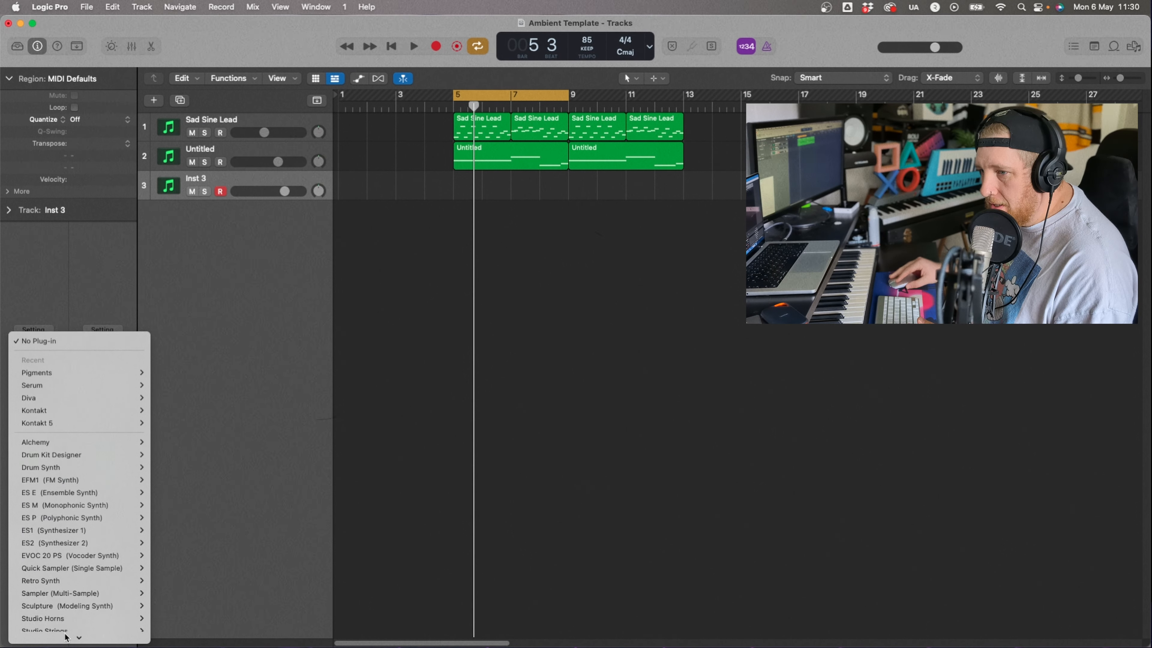
mouse_move(68, 622)
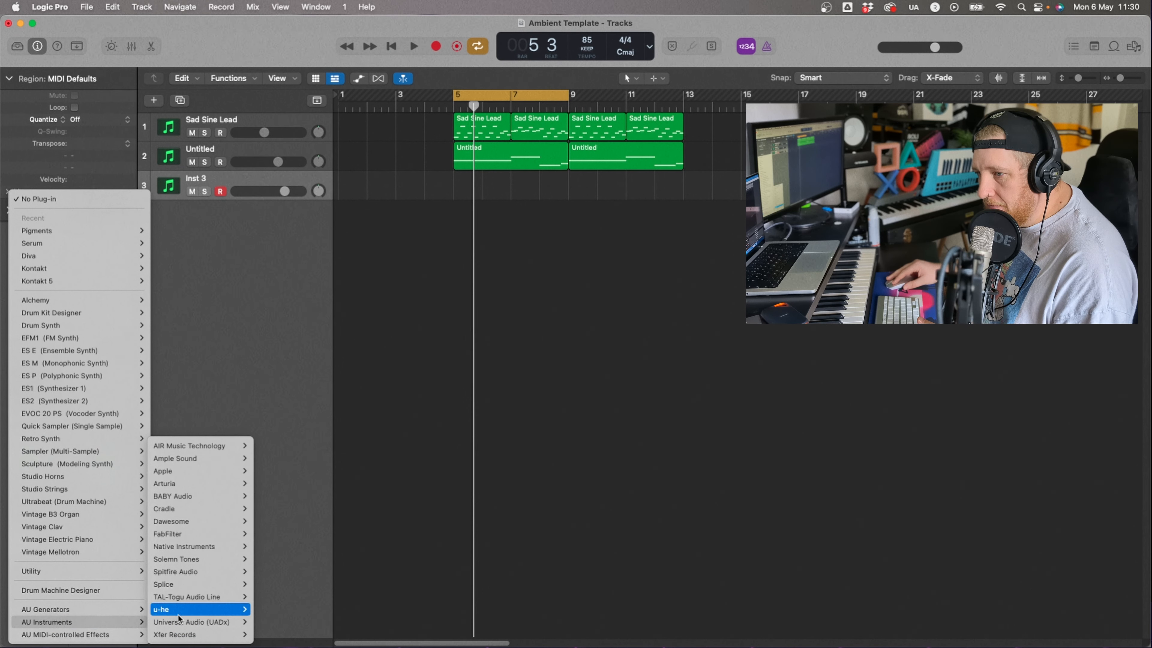
mouse_move(180, 613)
click(323, 586)
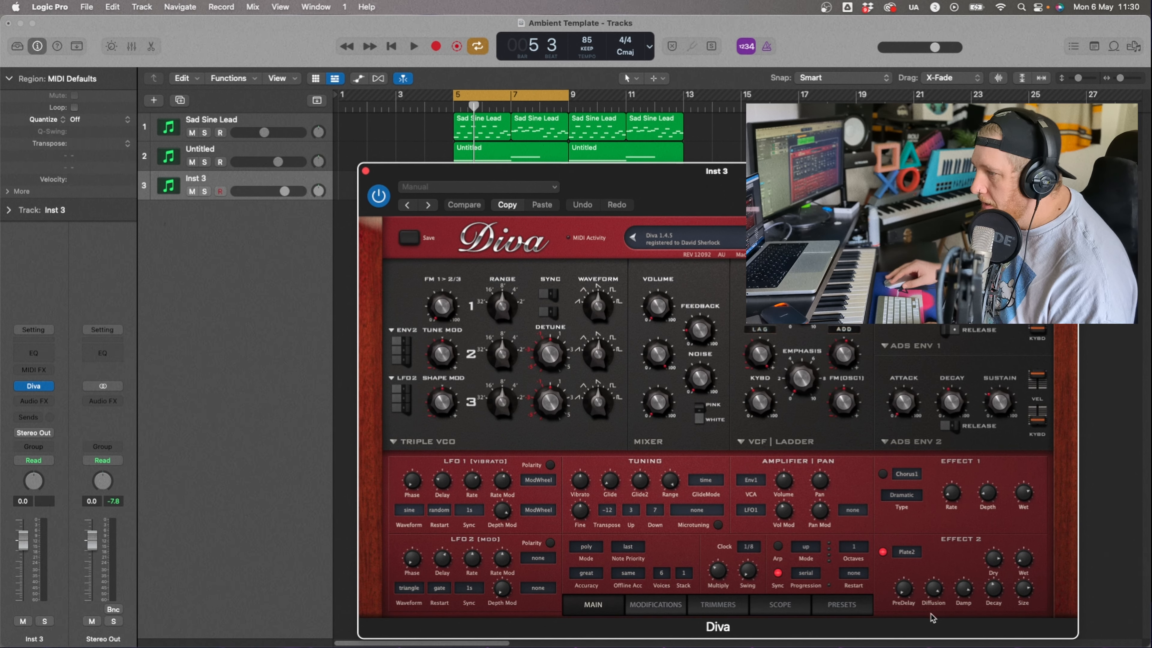
Step: Audition Diva's 4 DREAM SYNTH presets, choose HS New Kingston, adjust its Env2 attack and close the synth
click(865, 600)
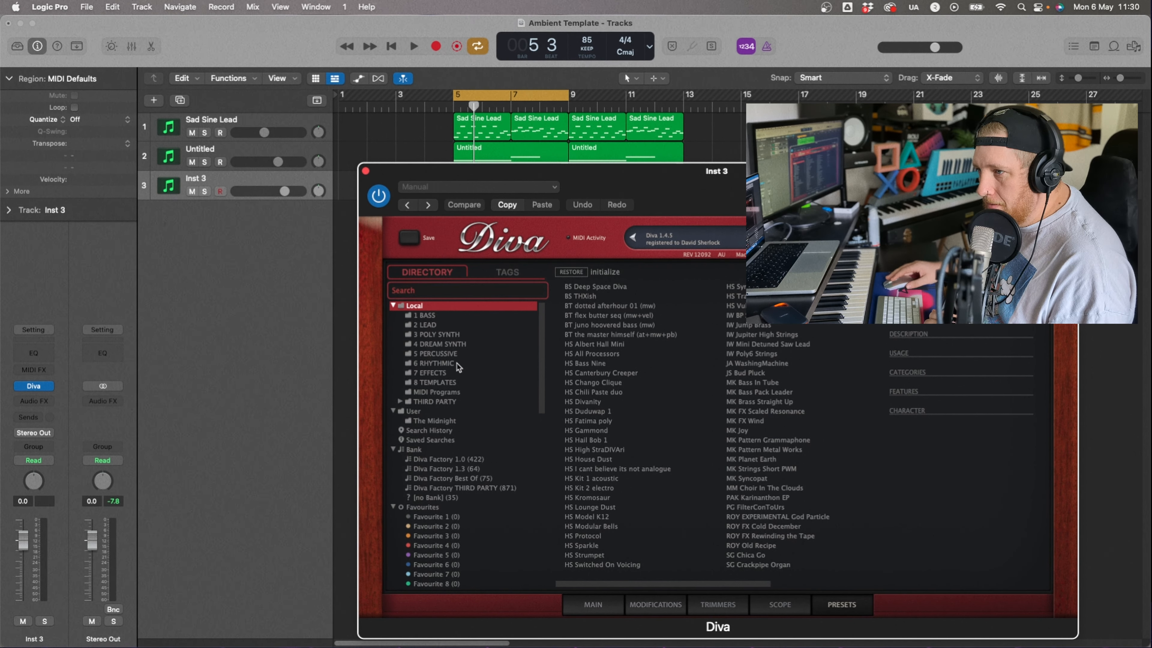
click(447, 344)
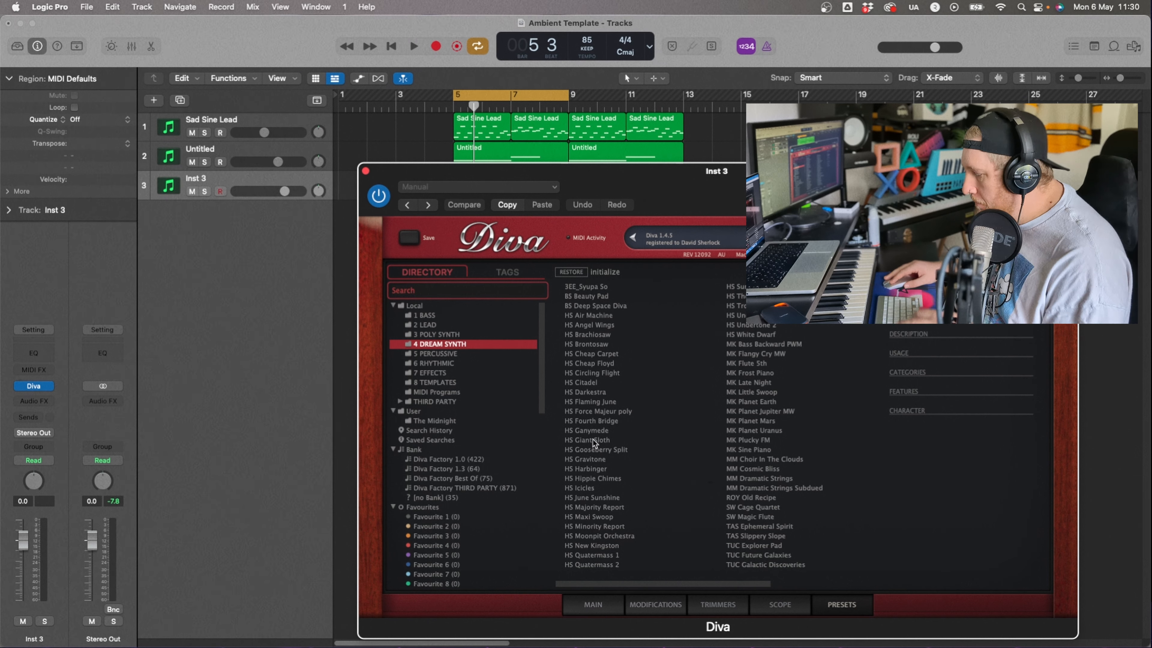
click(593, 440)
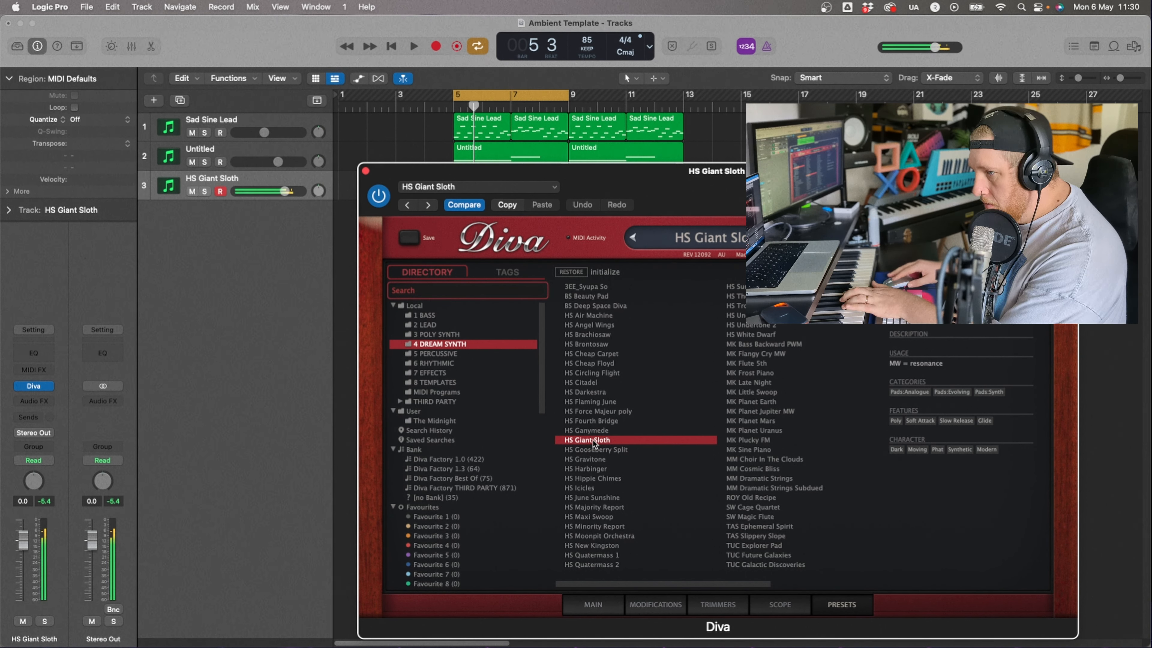
click(592, 432)
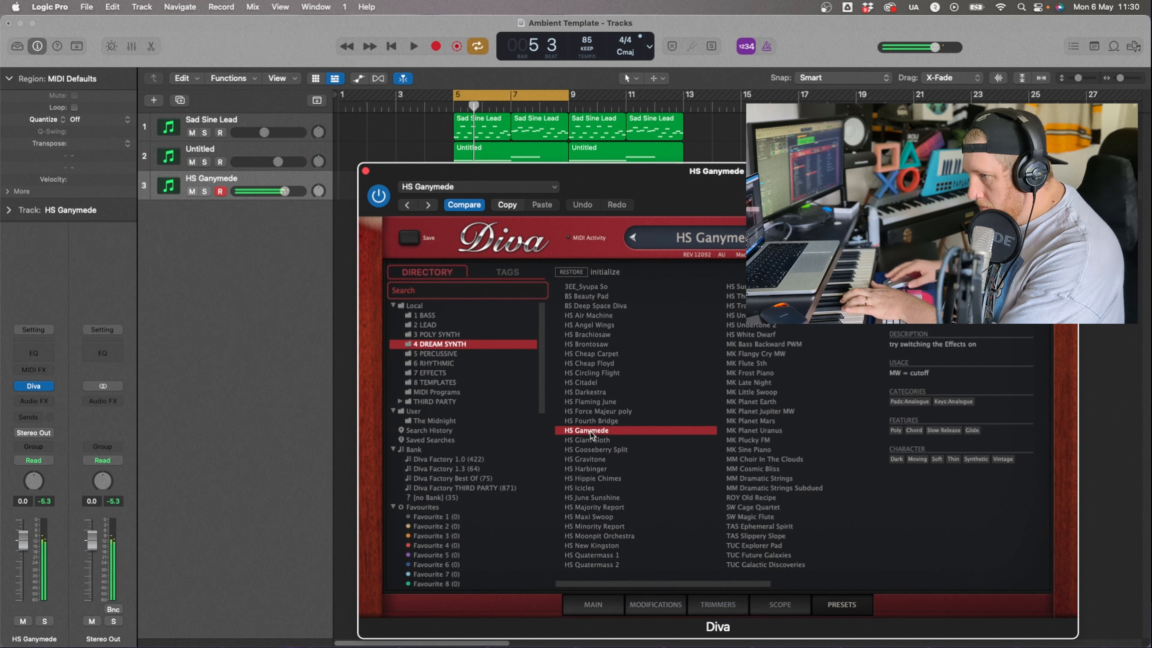
click(601, 546)
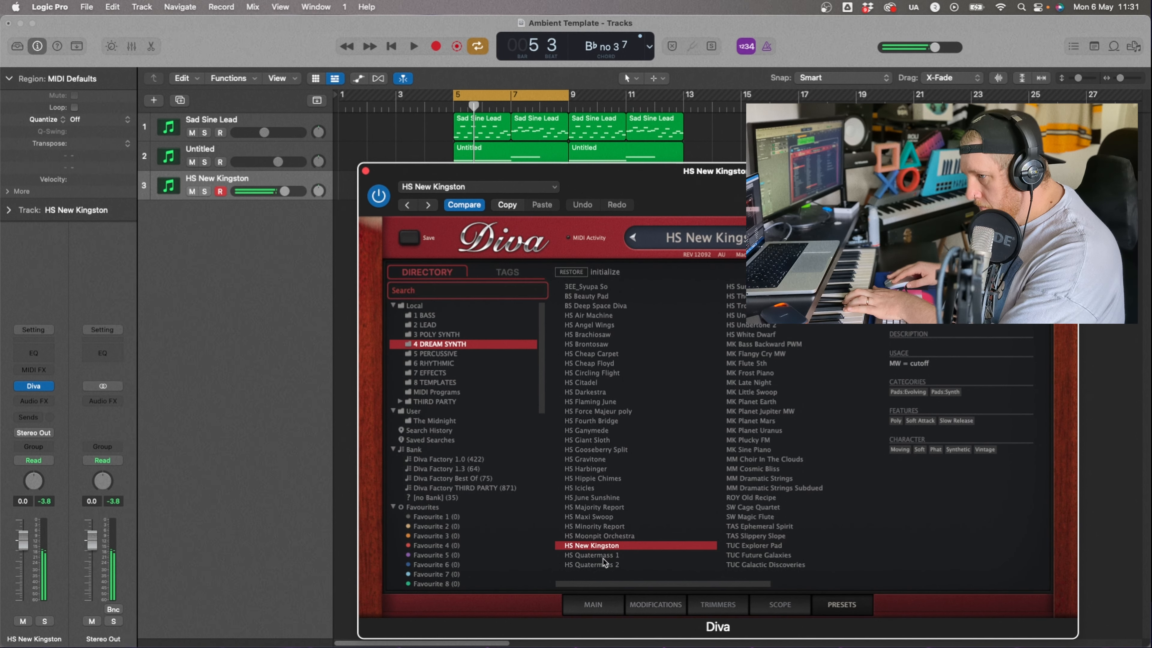
click(593, 605)
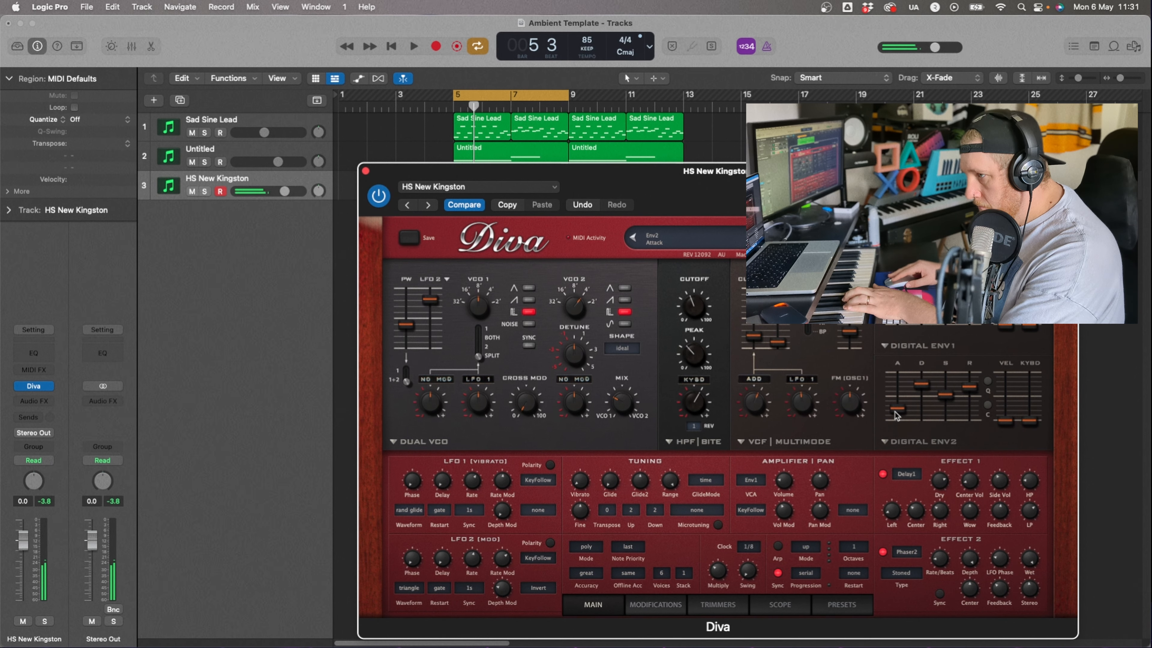
key(super+w)
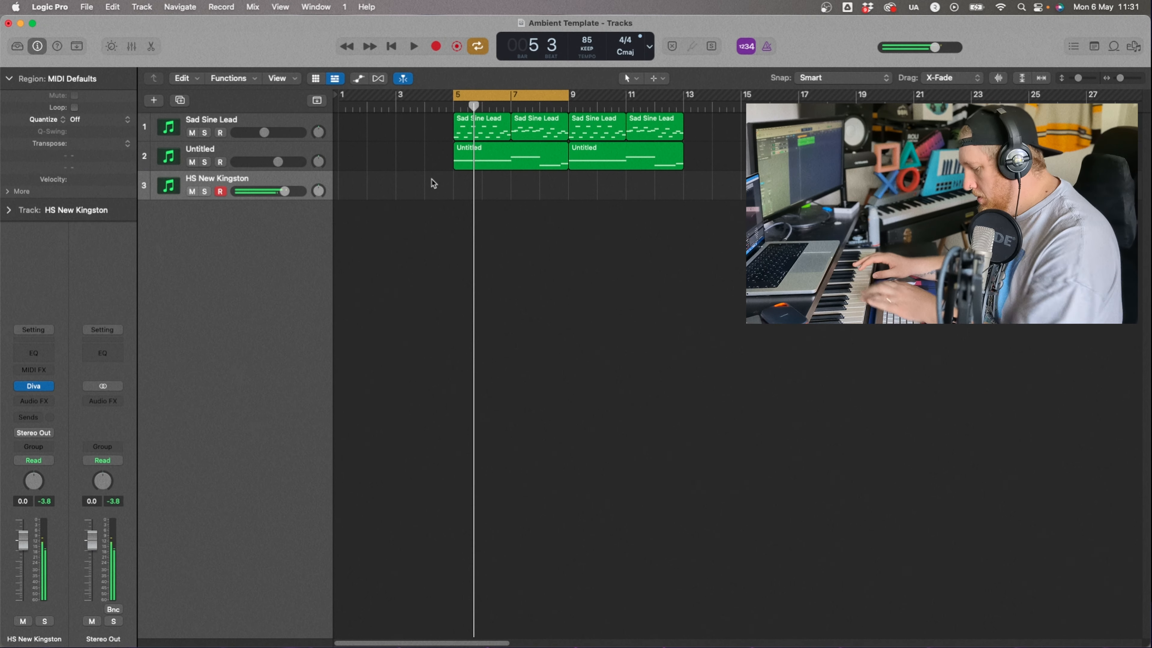
Step: Record a four-bar chord part on the HS New Kingston track from bar 5 and open its notes for editing
key(r)
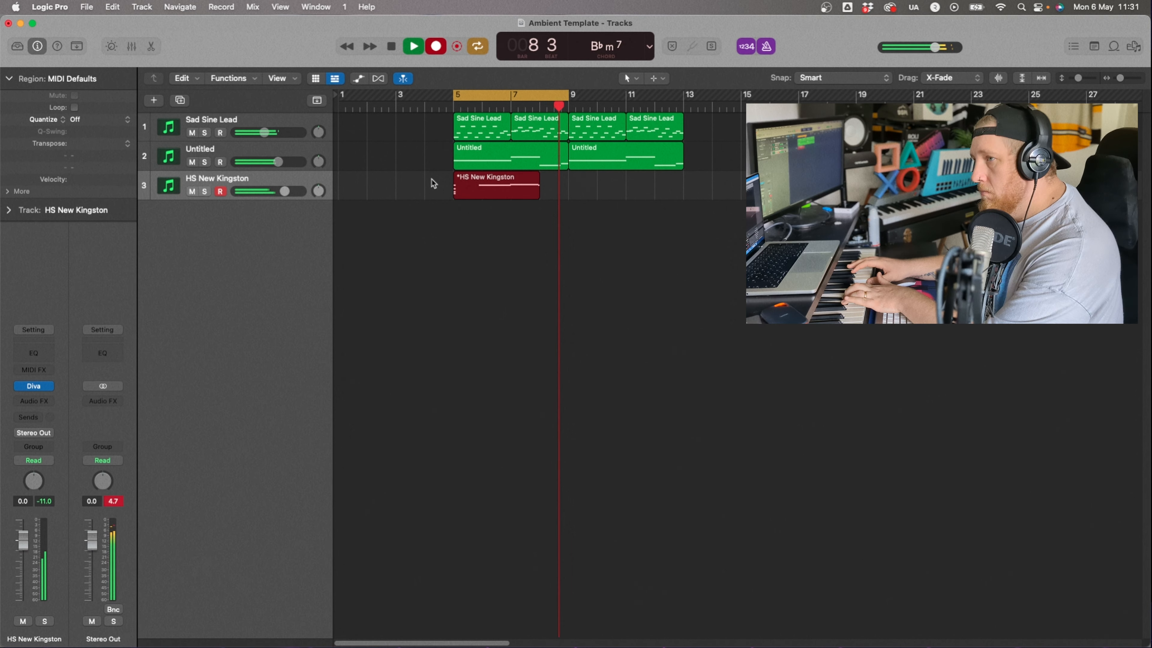
key(space)
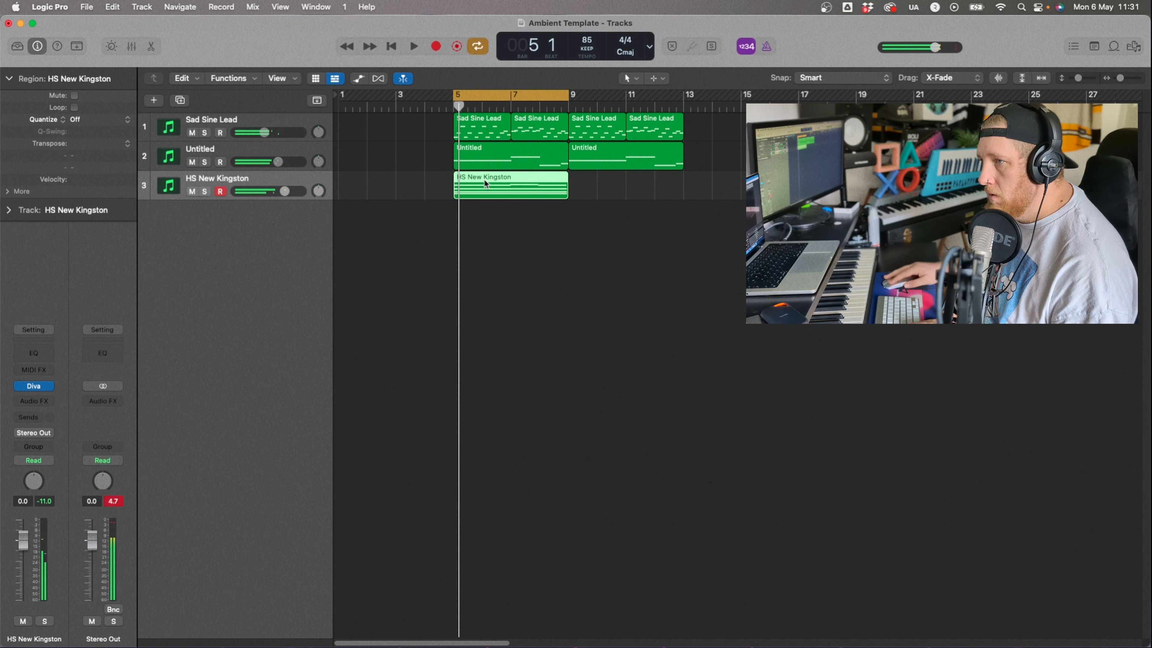
double_click(484, 182)
Step: Raise Diva's Env2 attack slightly for the pad track and close the synth
click(34, 386)
drag(899, 420, 899, 407)
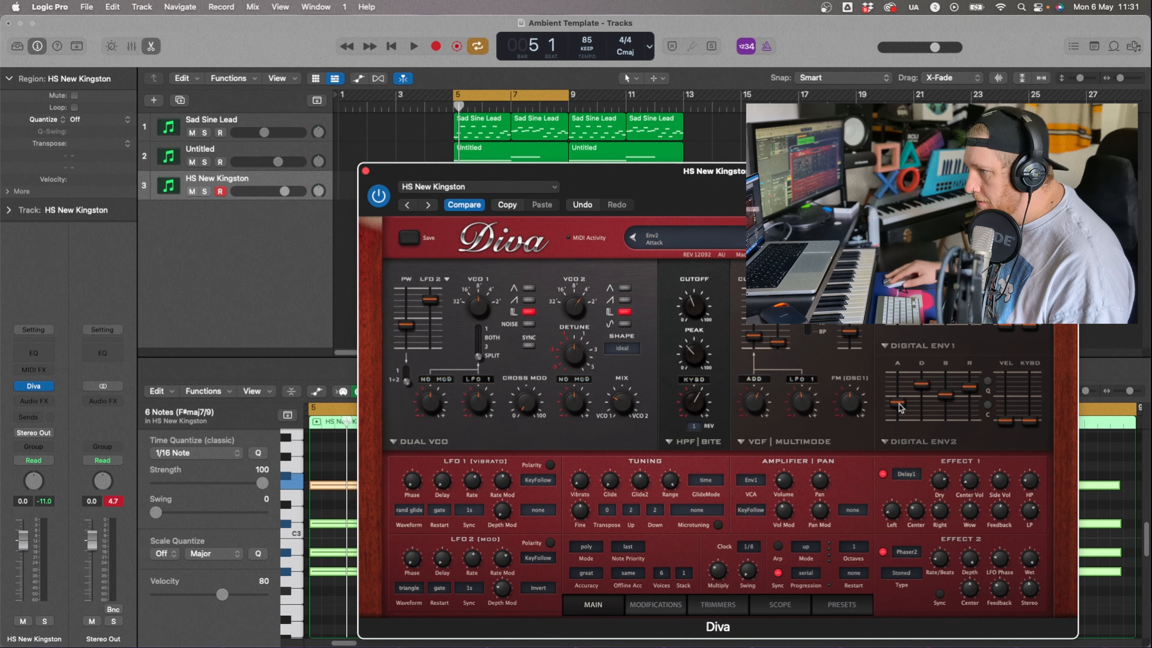
click(366, 171)
Step: Solo the HS New Kingston track and insert Output's Portal effect in stereo after Diva
click(204, 191)
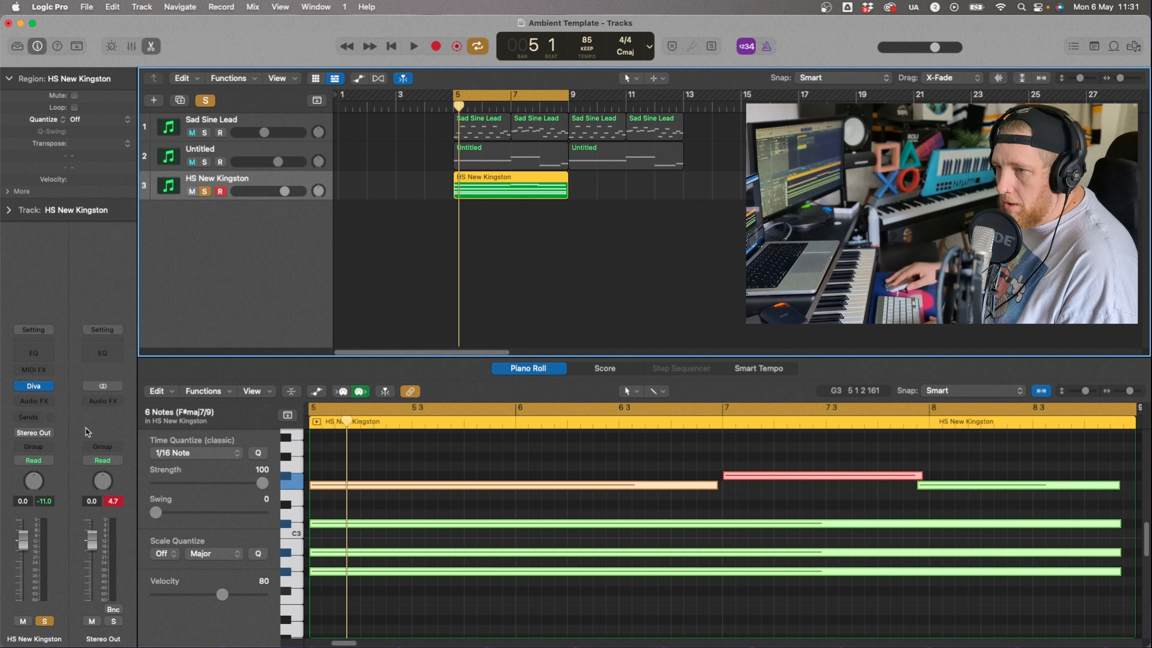
click(35, 403)
mouse_move(35, 635)
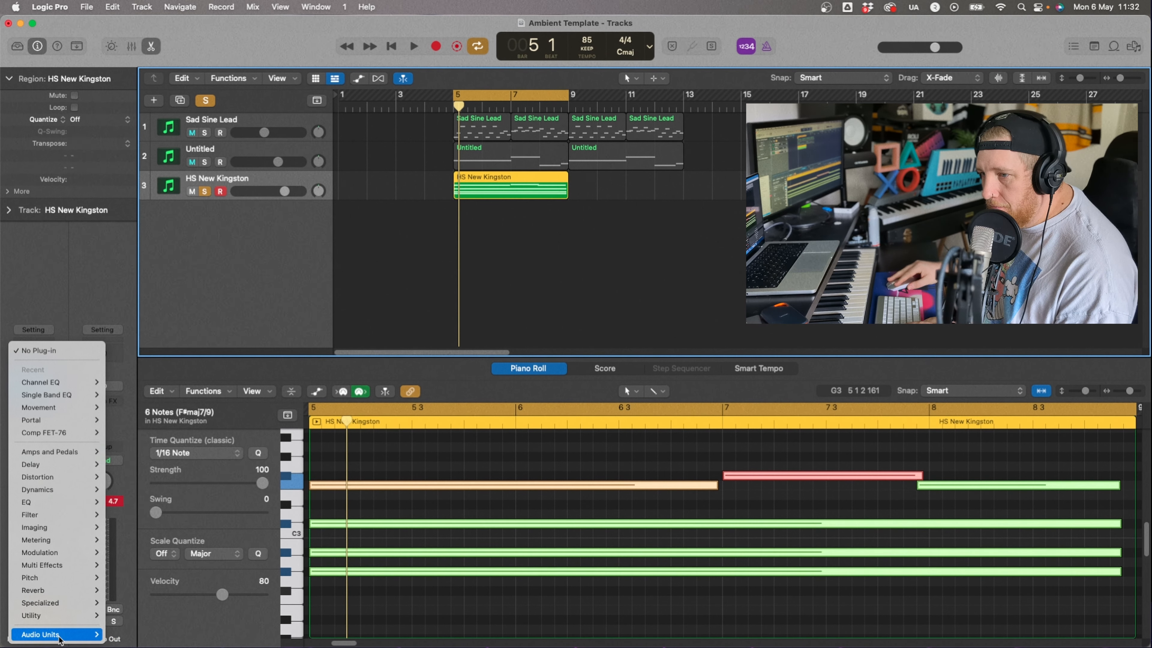
mouse_move(165, 498)
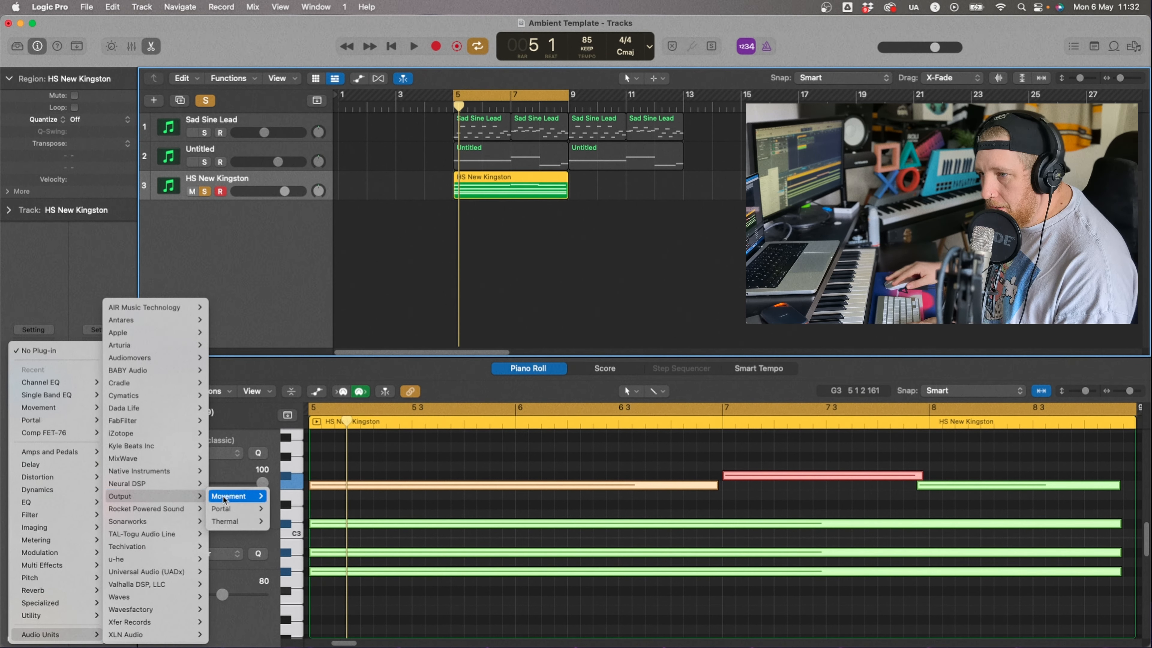
mouse_move(242, 500)
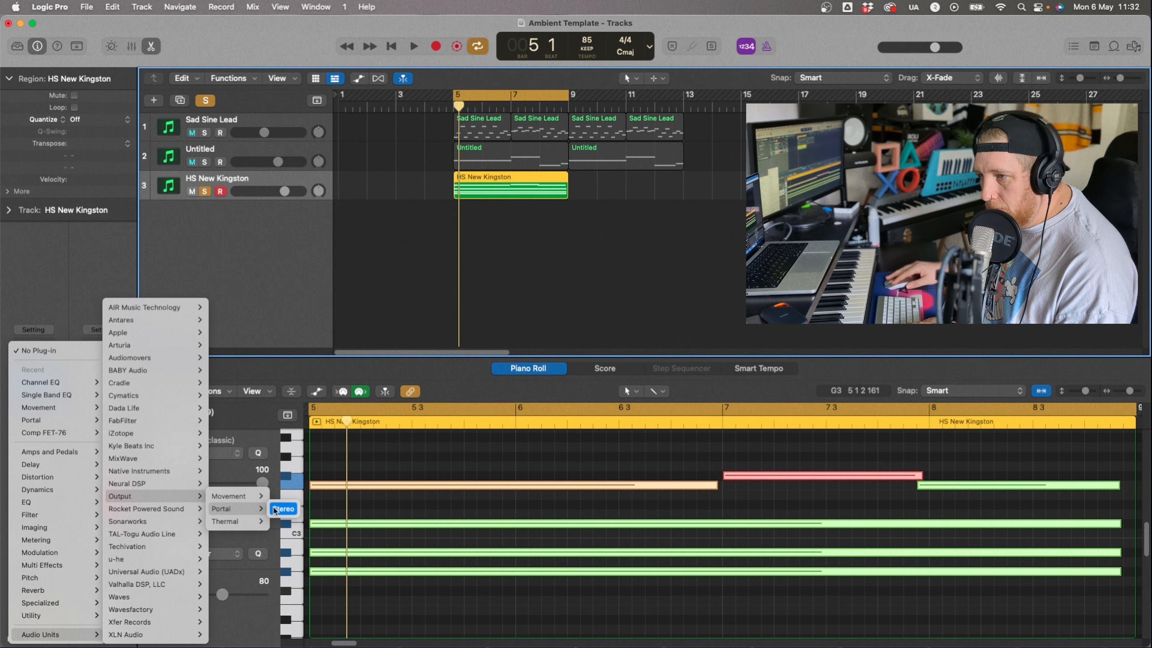
click(275, 511)
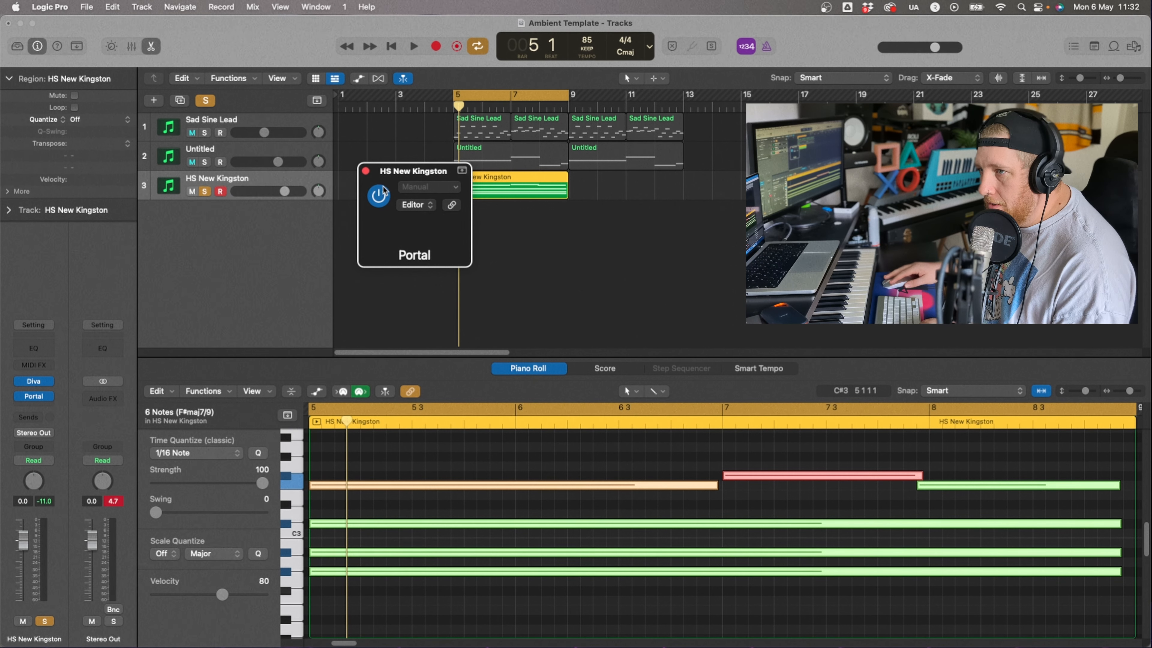
Step: Play the soloed pad and compare its sound with Portal bypassed and active
key(space)
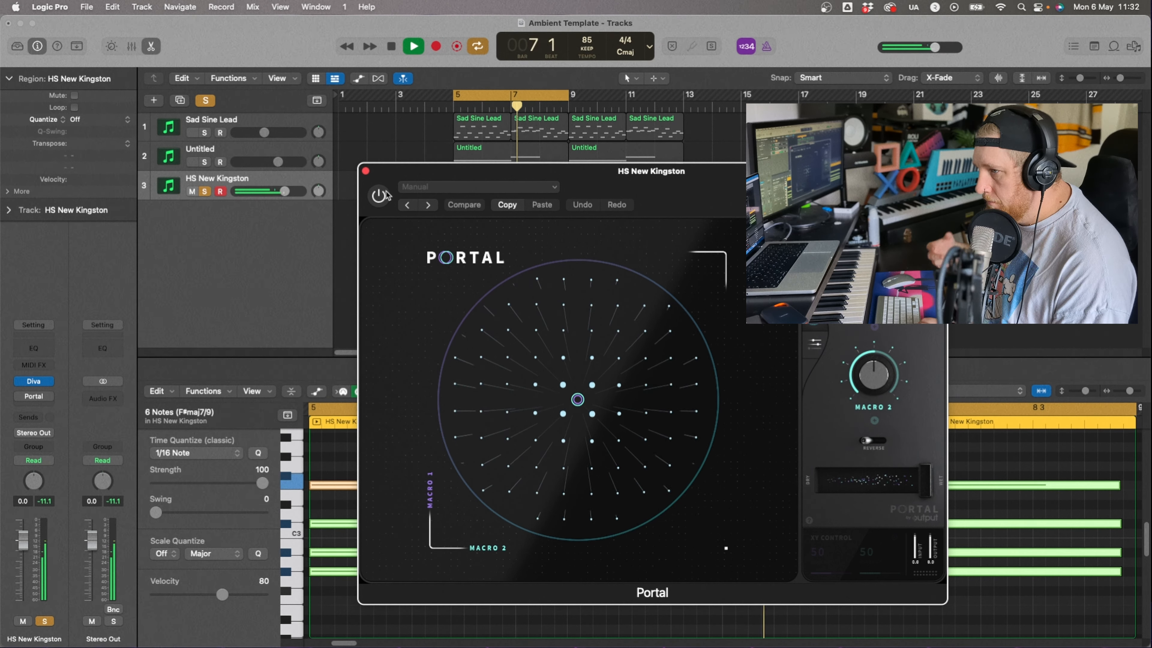
key(space)
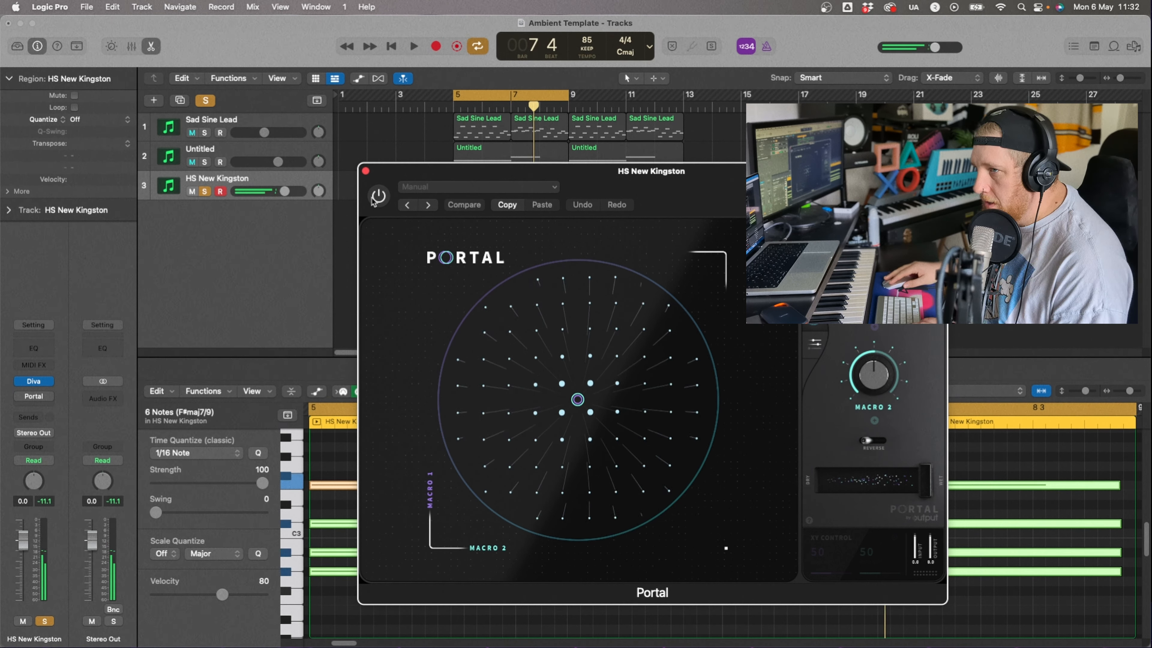
key(space)
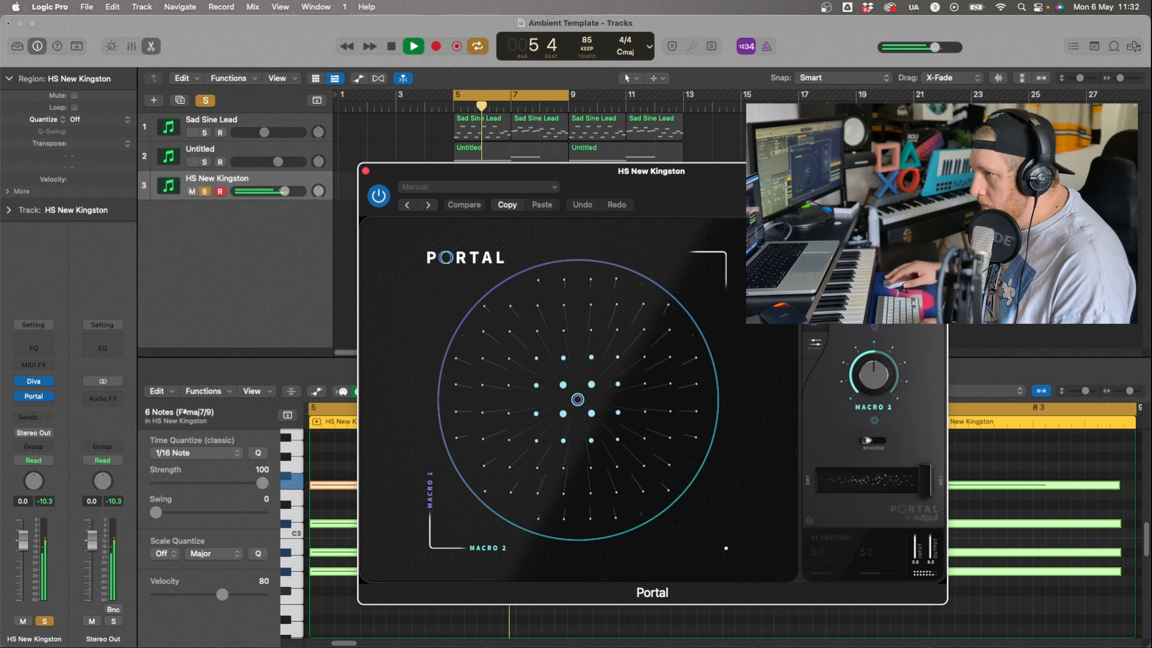
key(space)
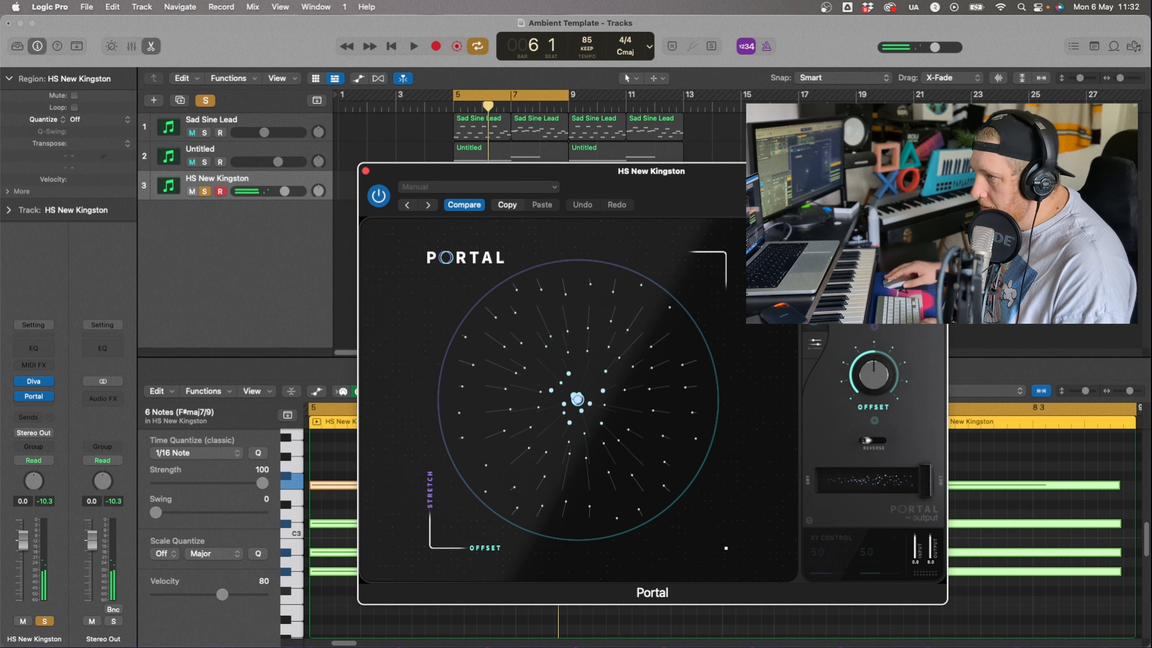
Step: Try Portal's Grain FX and Speed preset during playback, with dry/wet at 62 percent and a different XY position
key(space)
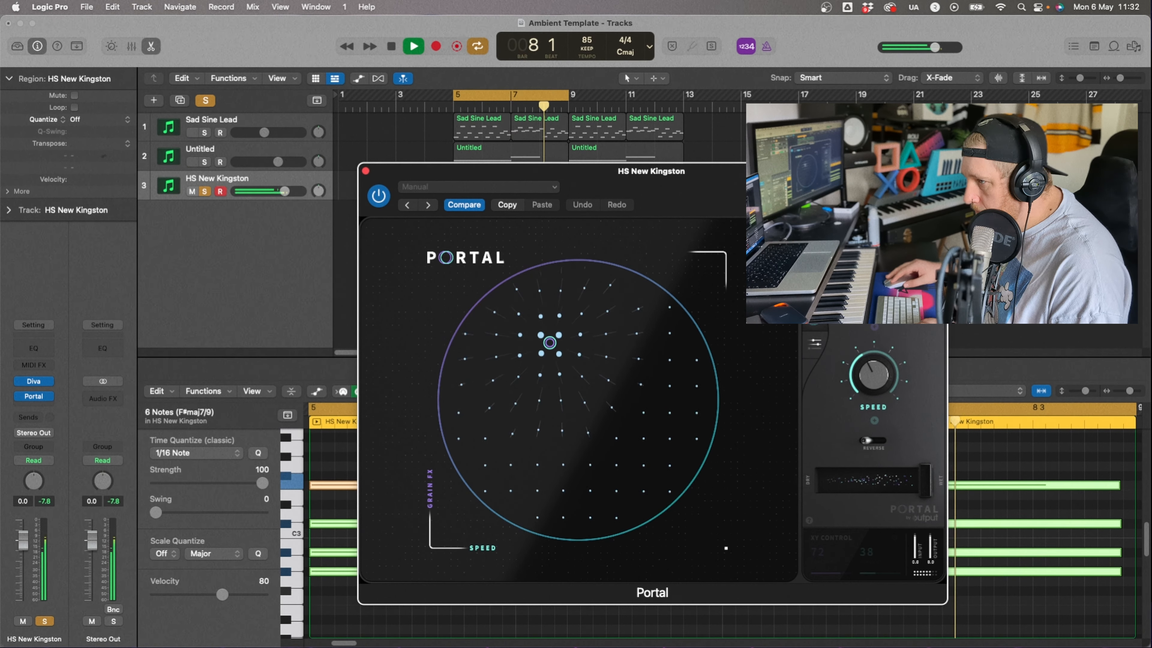
drag(925, 482, 881, 487)
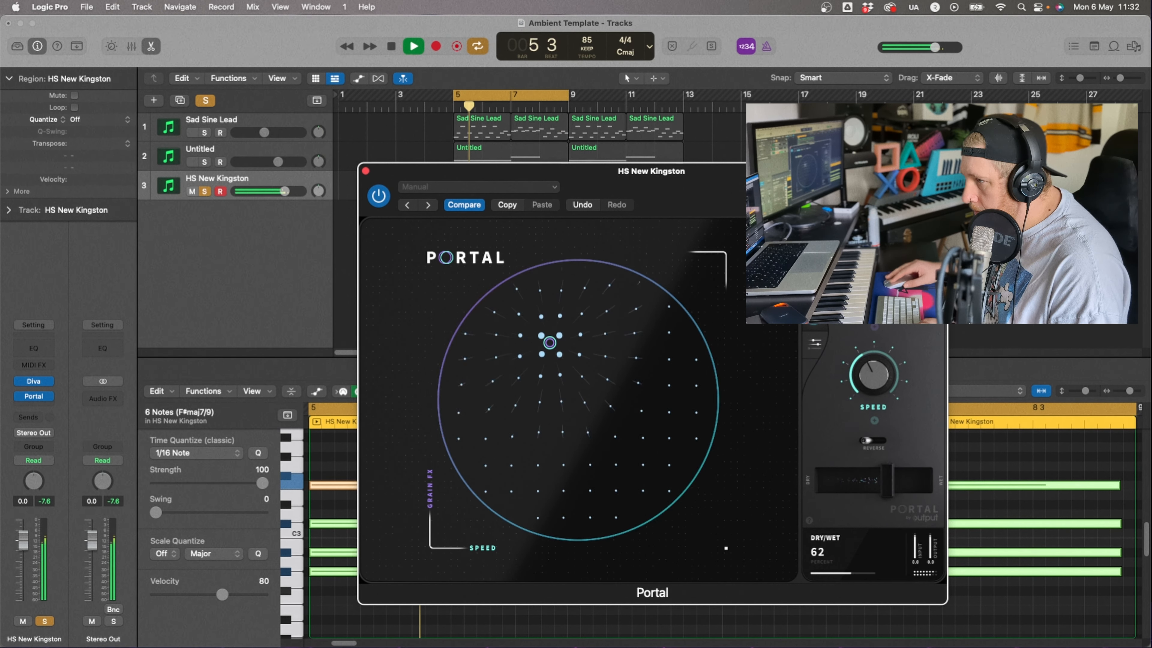
drag(549, 342, 548, 444)
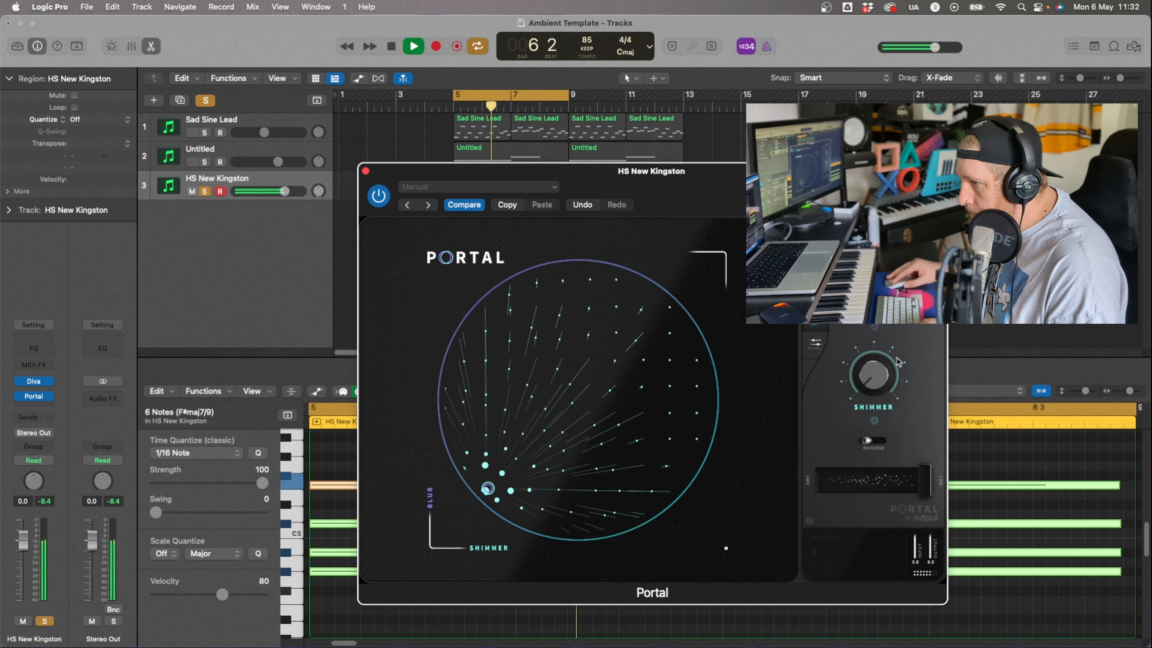
Step: Reposition Portal's Blur and Shimmer XY point, reduce dry/wet to slightly above half, set Macro 2 to 15 percent, and close Portal
drag(487, 488, 451, 410)
drag(925, 480, 881, 480)
drag(871, 375, 867, 357)
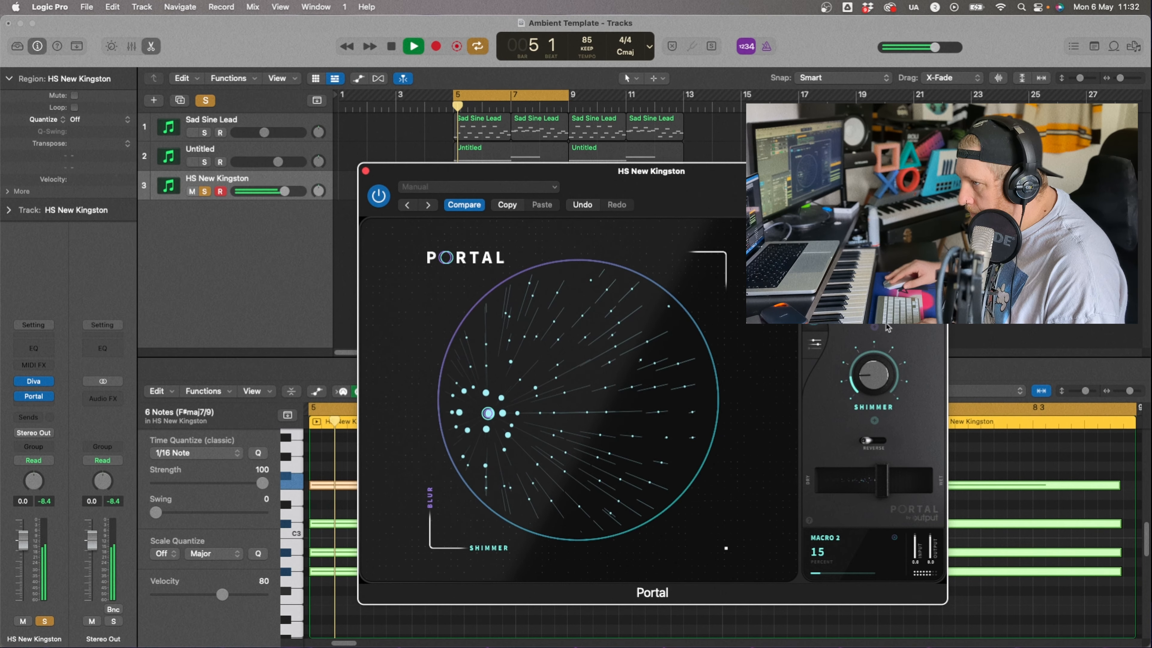
drag(488, 413, 488, 407)
key(space)
click(366, 171)
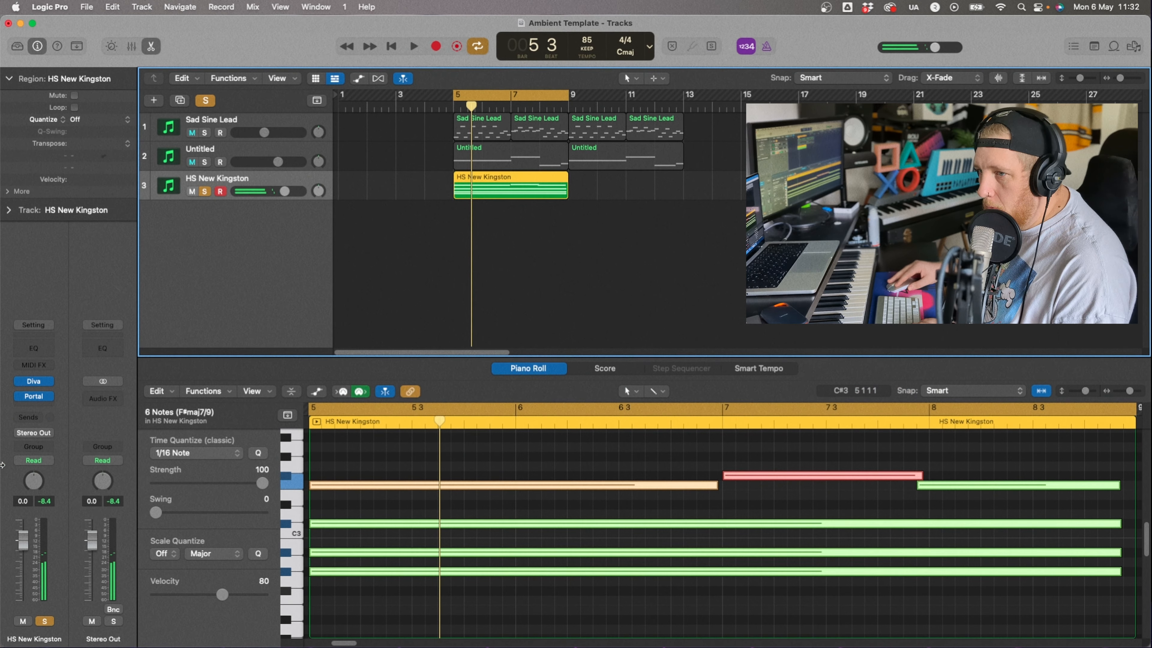
Step: Insert ValhallaVintageVerb after Portal on the HS New Kingston track
click(35, 405)
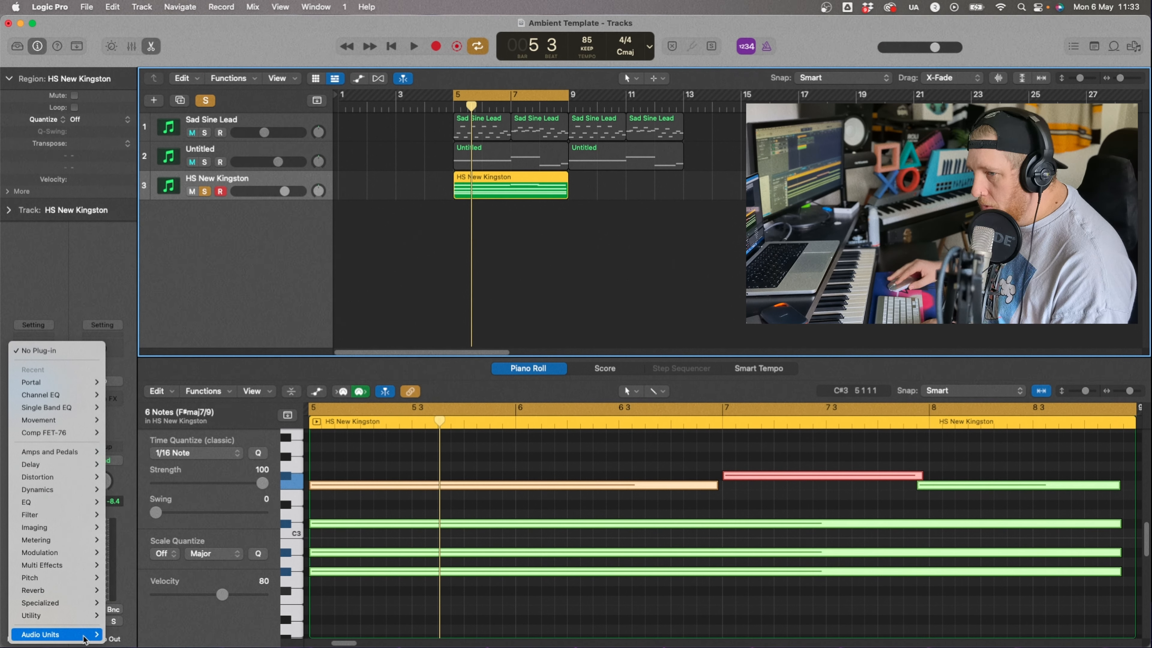
mouse_move(93, 637)
mouse_move(150, 585)
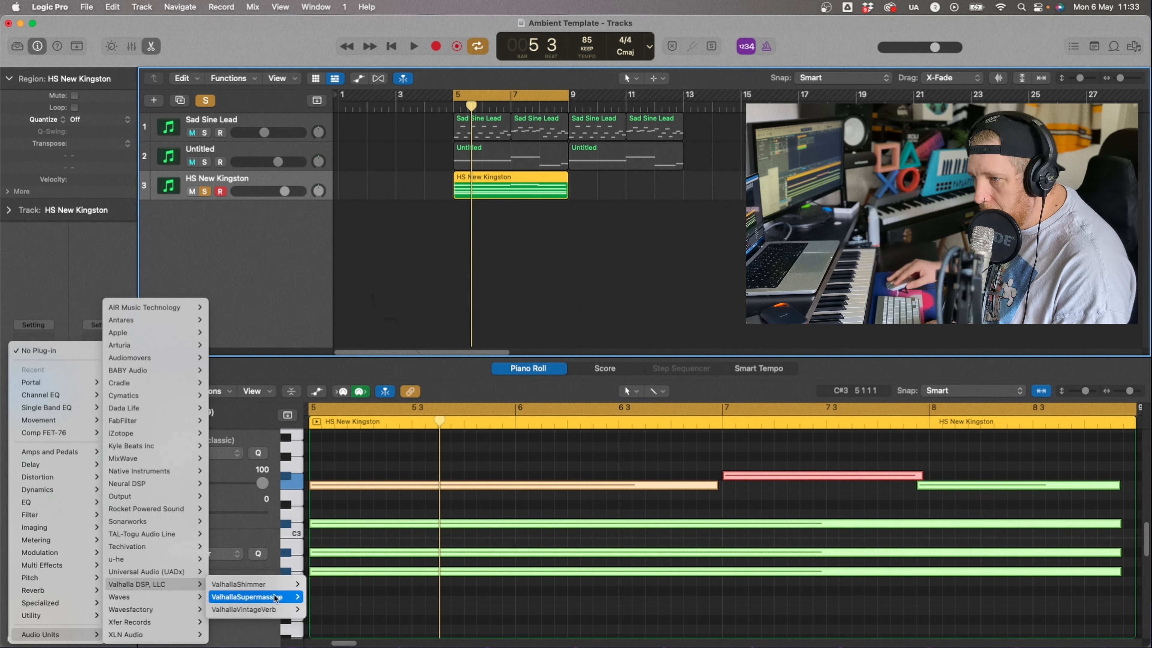
mouse_move(282, 610)
click(320, 610)
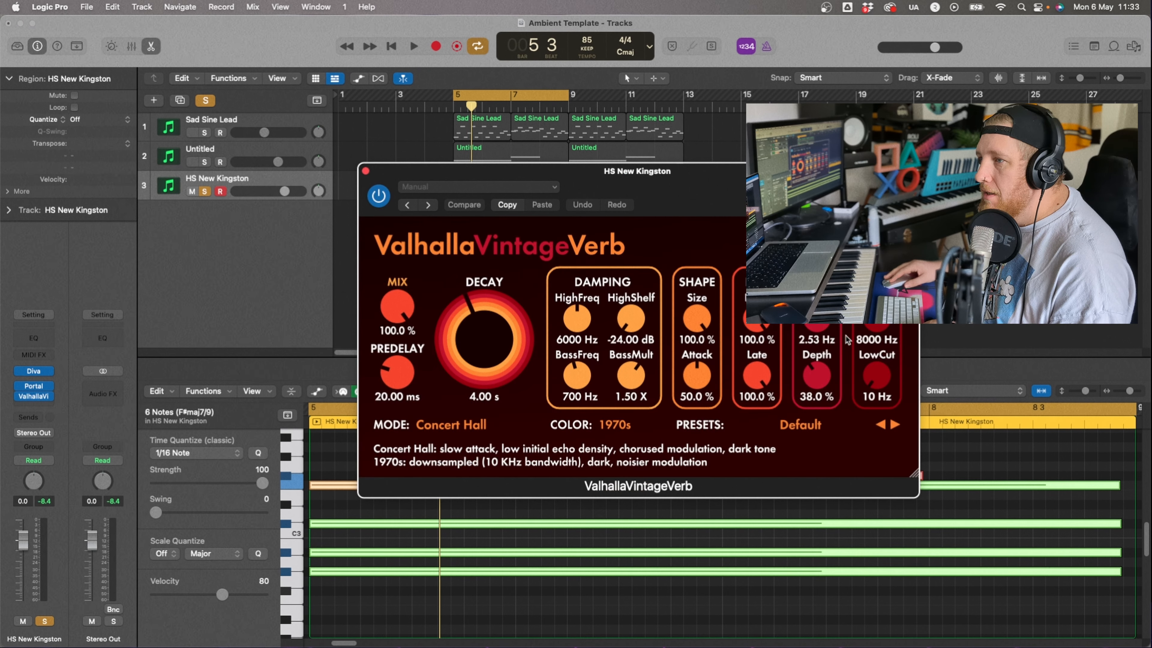
Step: During playback, set ValhallaVintageVerb to Chamber mode with a 10.09 s decay, lower its mix, and close the plug-in
key(space)
drag(472, 318, 472, 295)
click(451, 424)
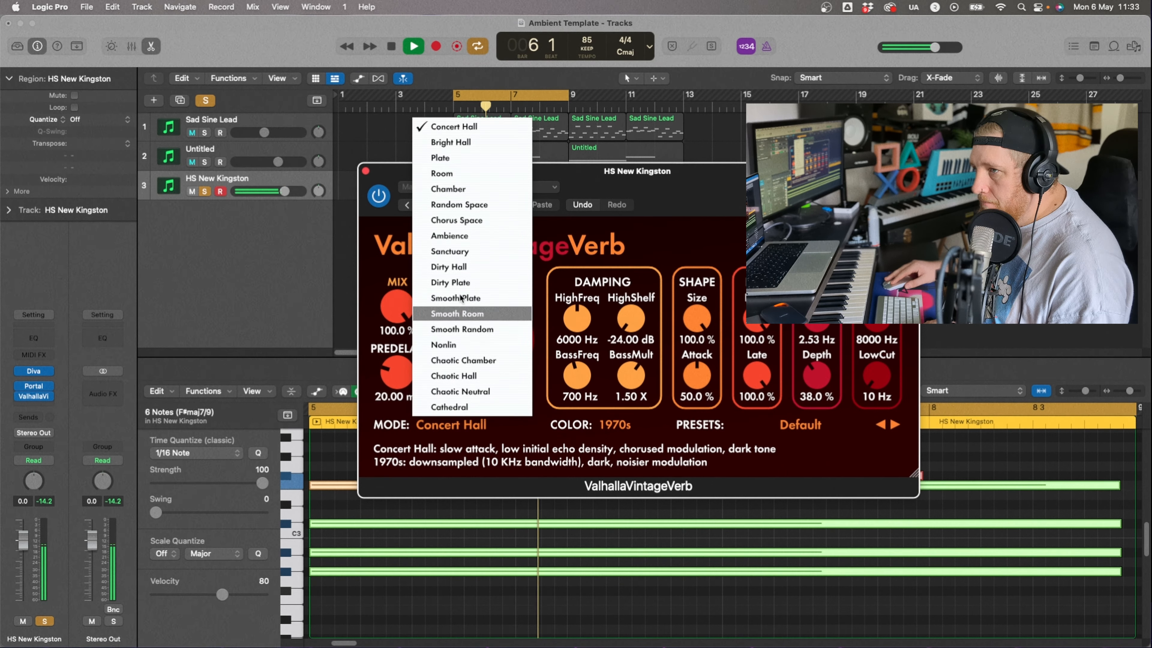
click(458, 190)
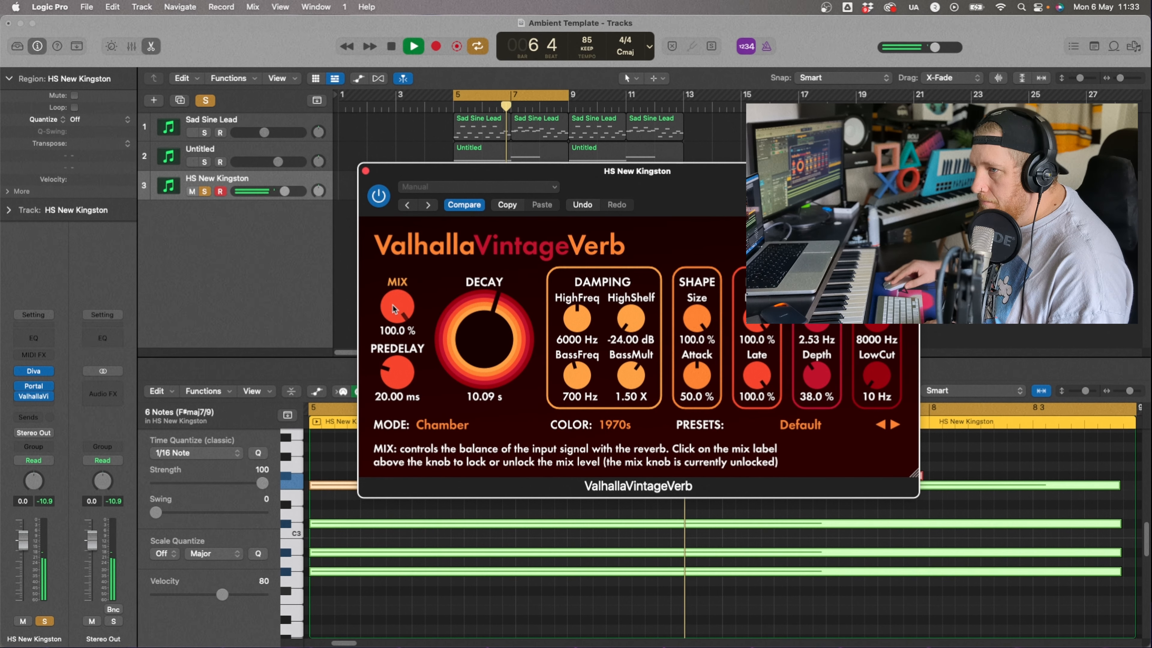
drag(393, 310, 394, 337)
click(365, 171)
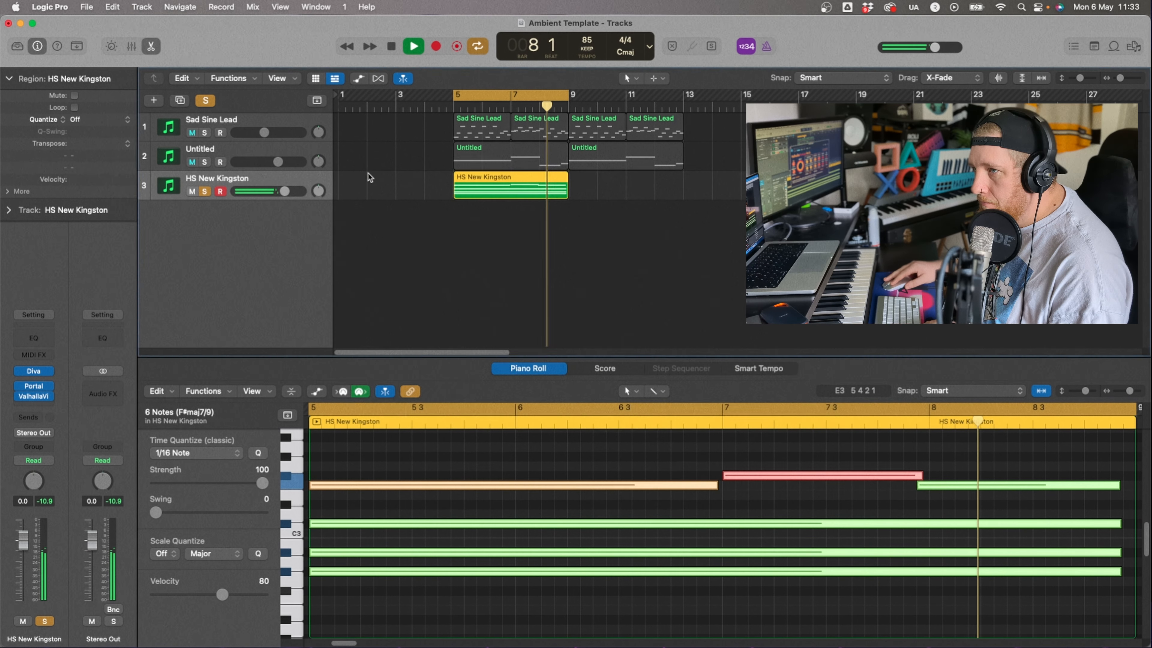
Step: Copy the HS New Kingston region to bar 9, then solo the Untitled and Sad Sine Lead tracks too and play all three
drag(519, 196, 603, 186)
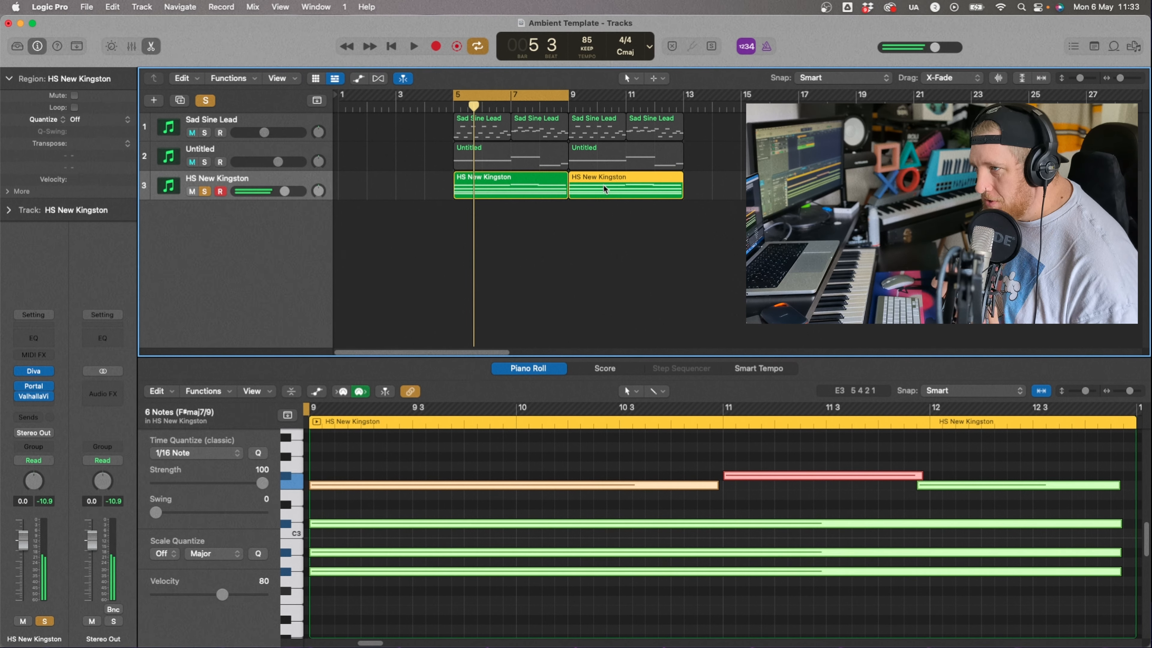
click(204, 162)
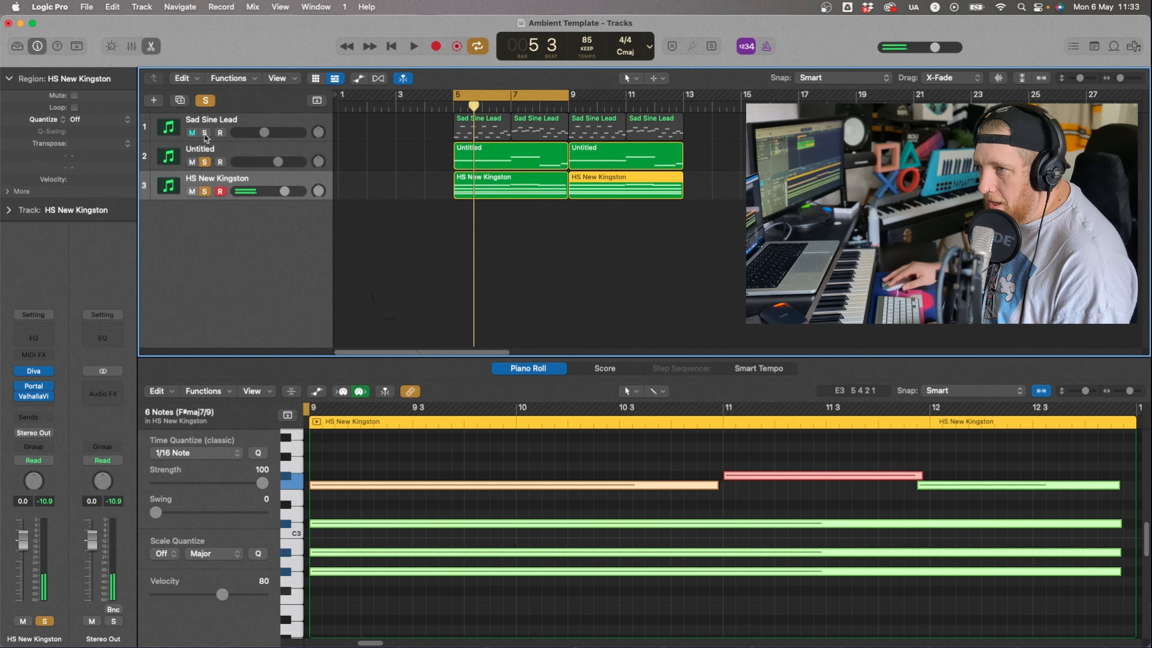
click(204, 133)
key(space)
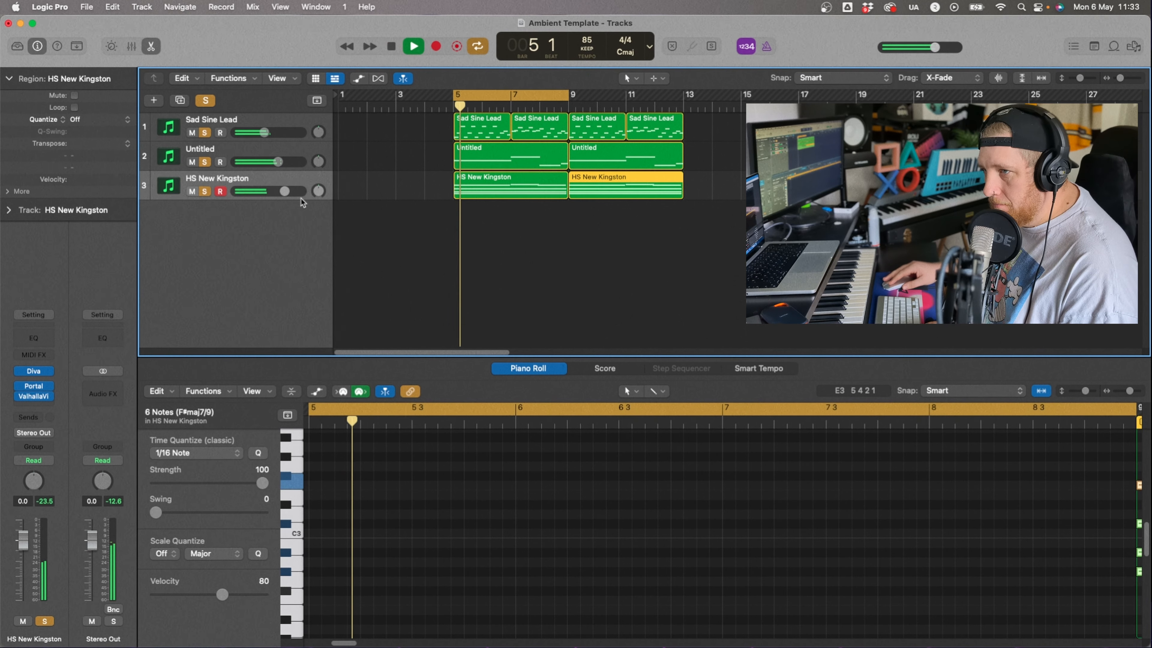
Step: Turn off cycling during playback and lower the HS New Kingston track's volume to -2.4 dB
key(c)
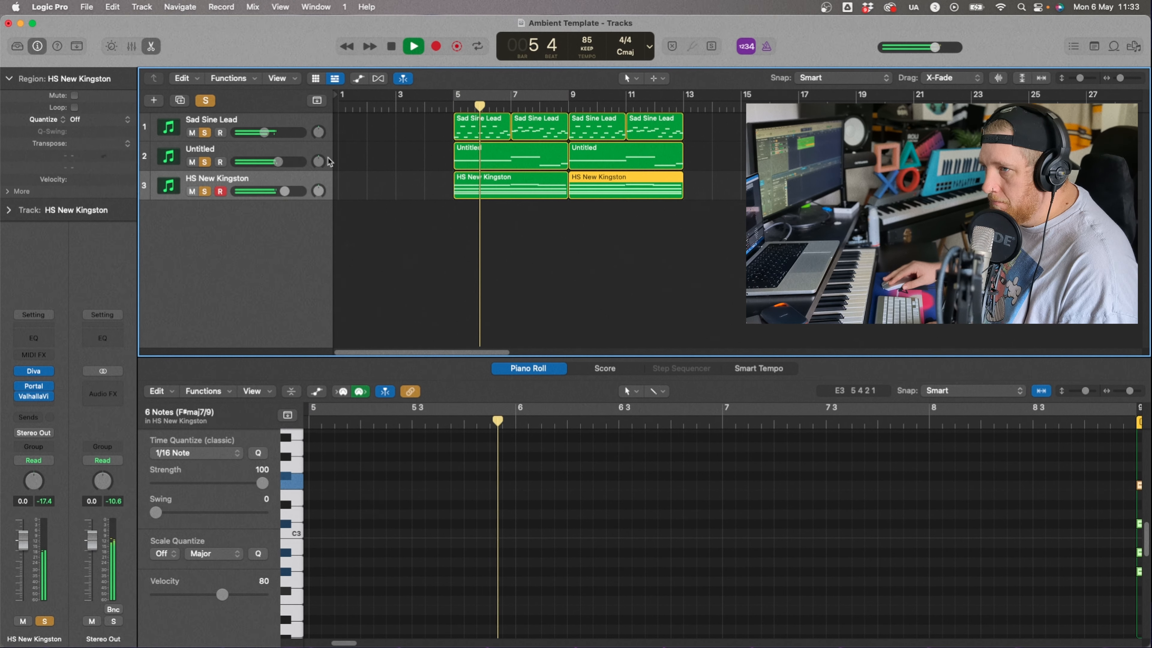
drag(284, 191, 278, 191)
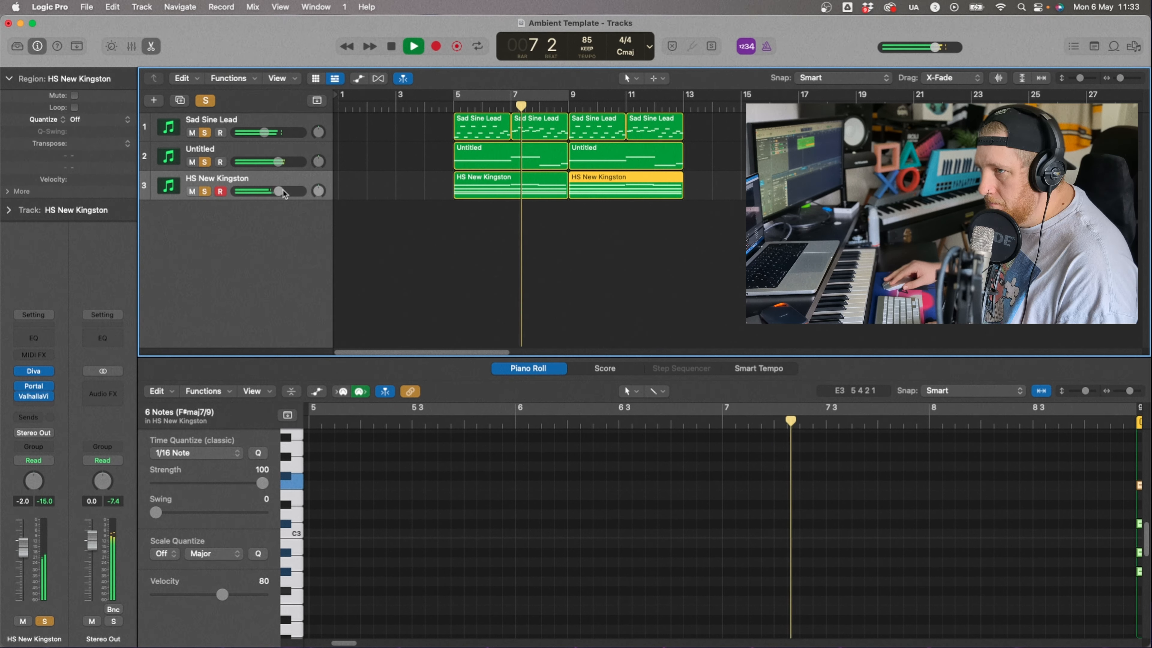
drag(282, 194, 285, 195)
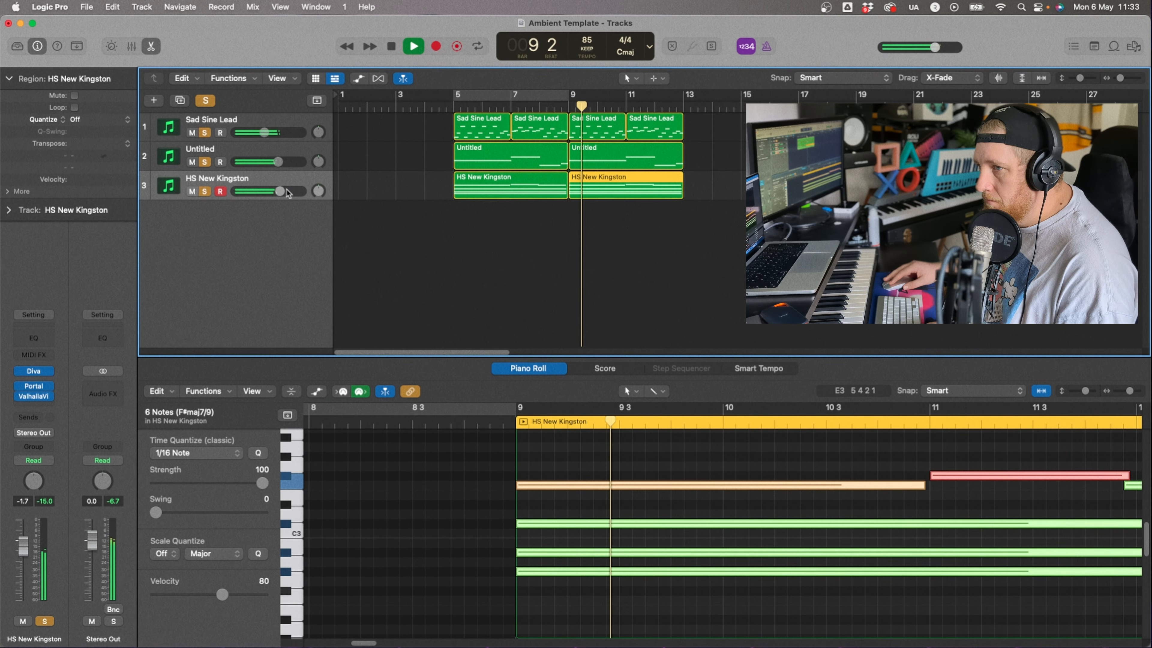
drag(285, 193, 283, 193)
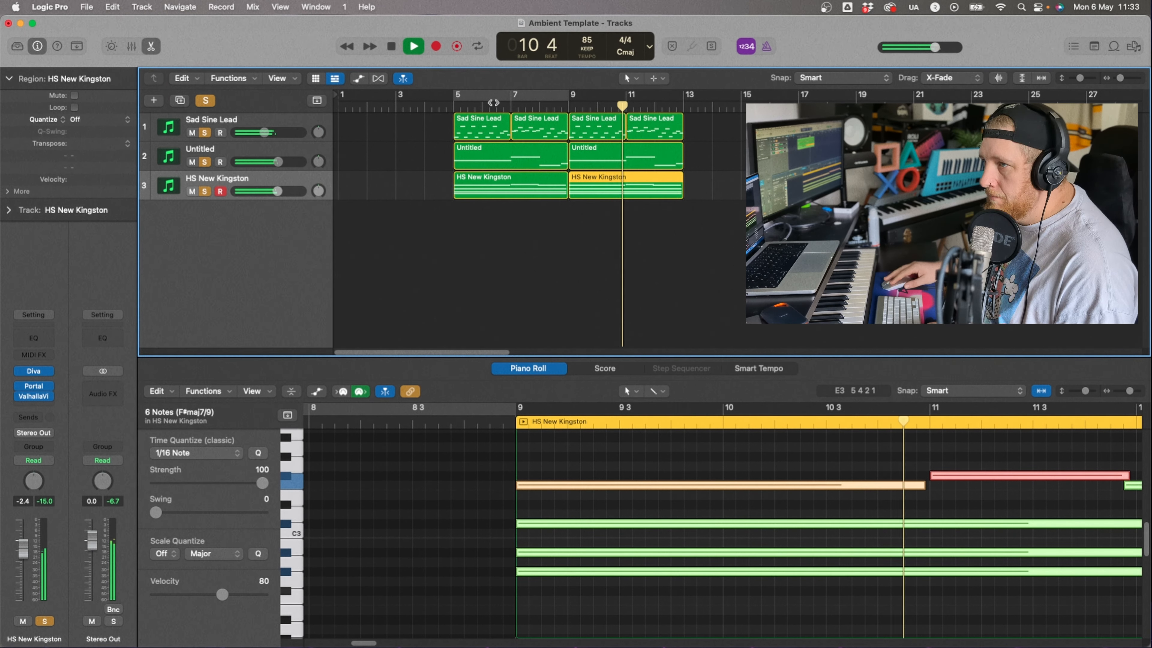
Step: Turn cycling back on, extend the cycle range to span bars 5 to 13, and stop playback
click(536, 102)
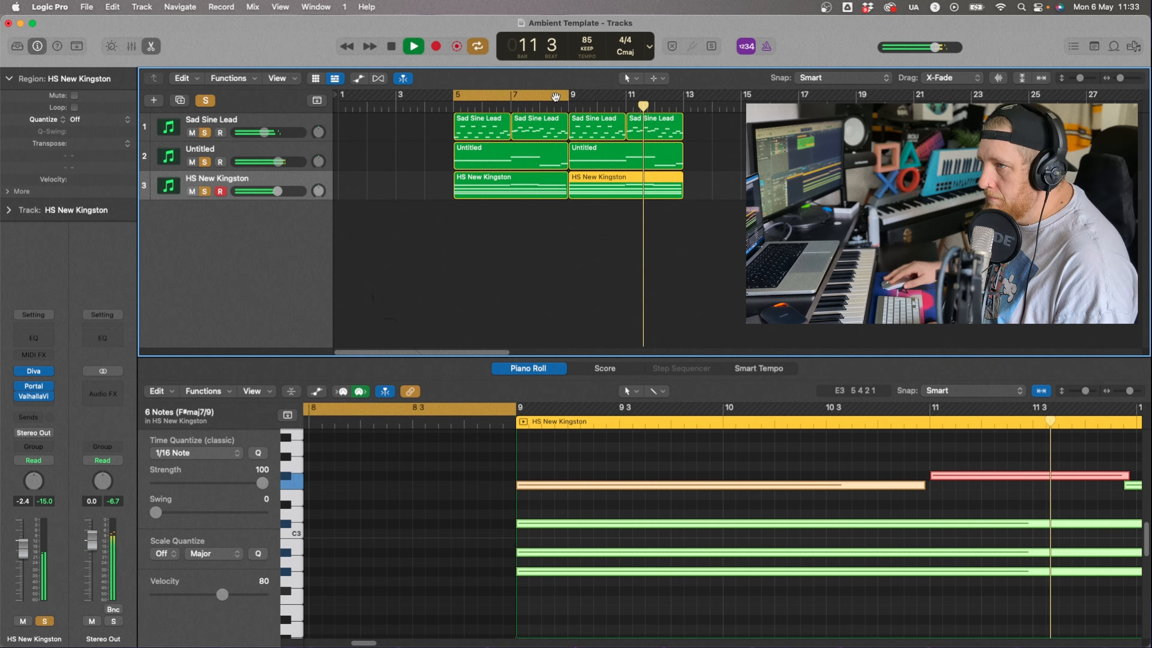
drag(569, 102, 682, 105)
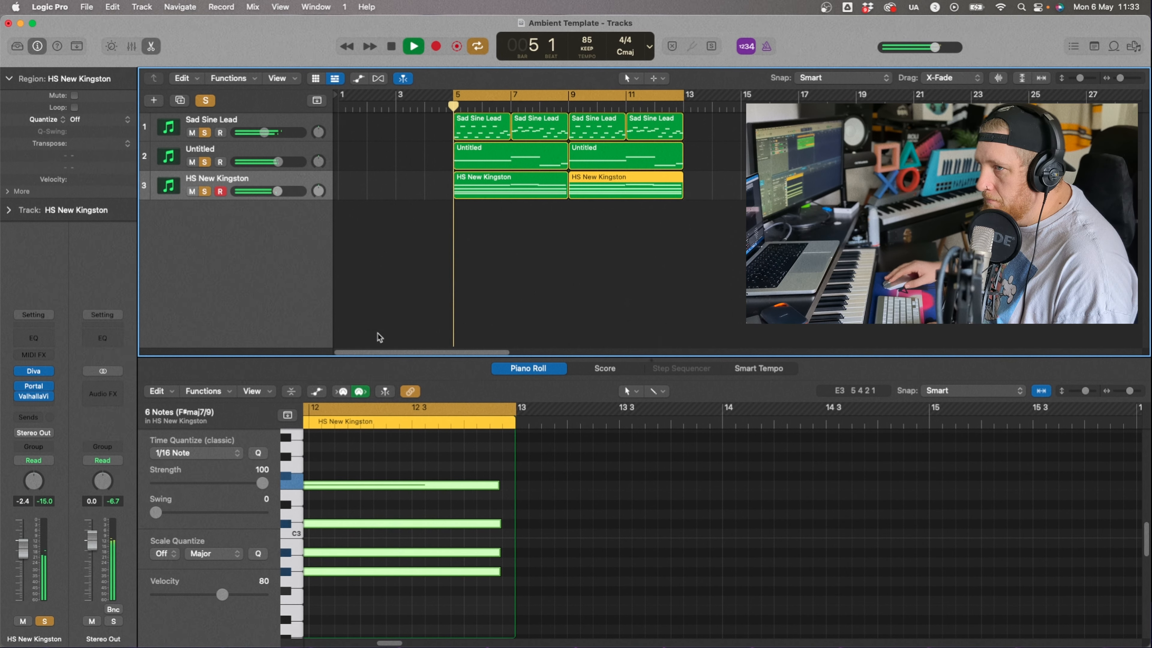
key(space)
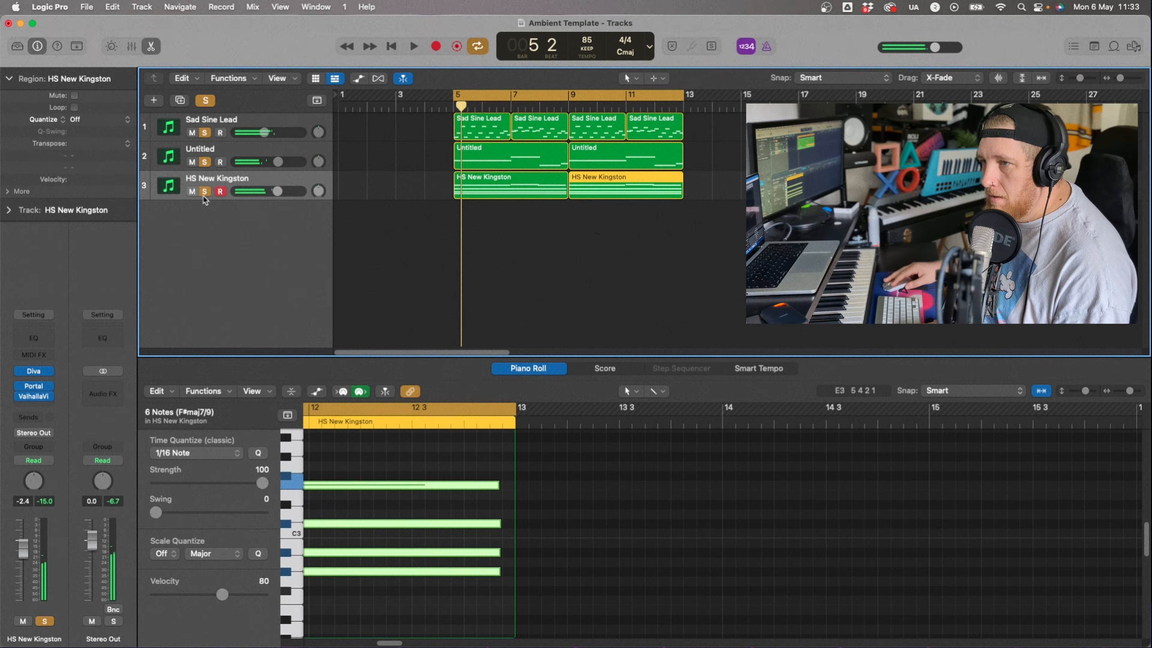